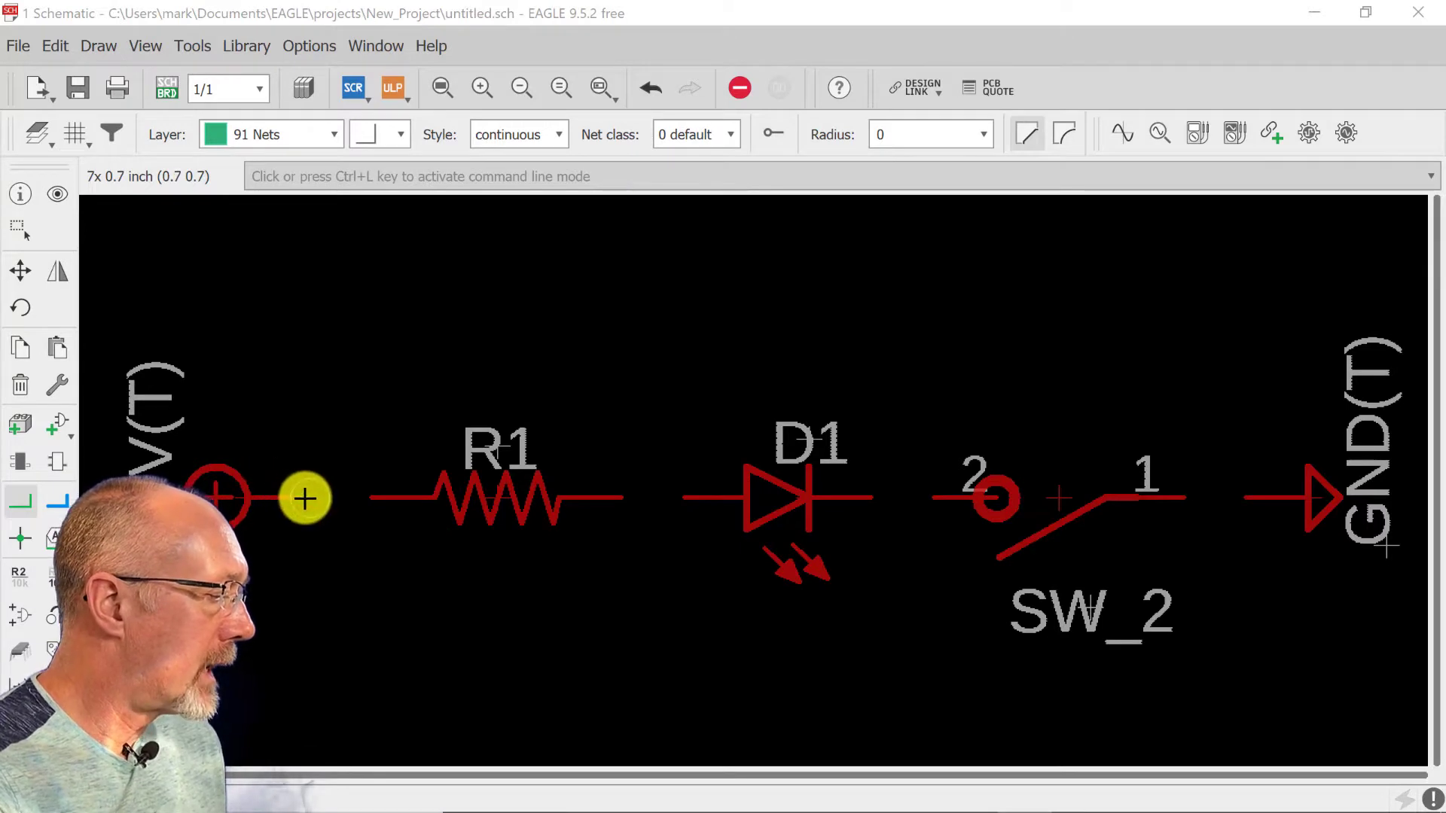
- Draw a net wire connecting the +9V terminal to the near pin of resistor R1
{"action": "left_click", "coordinate": [305, 498]}
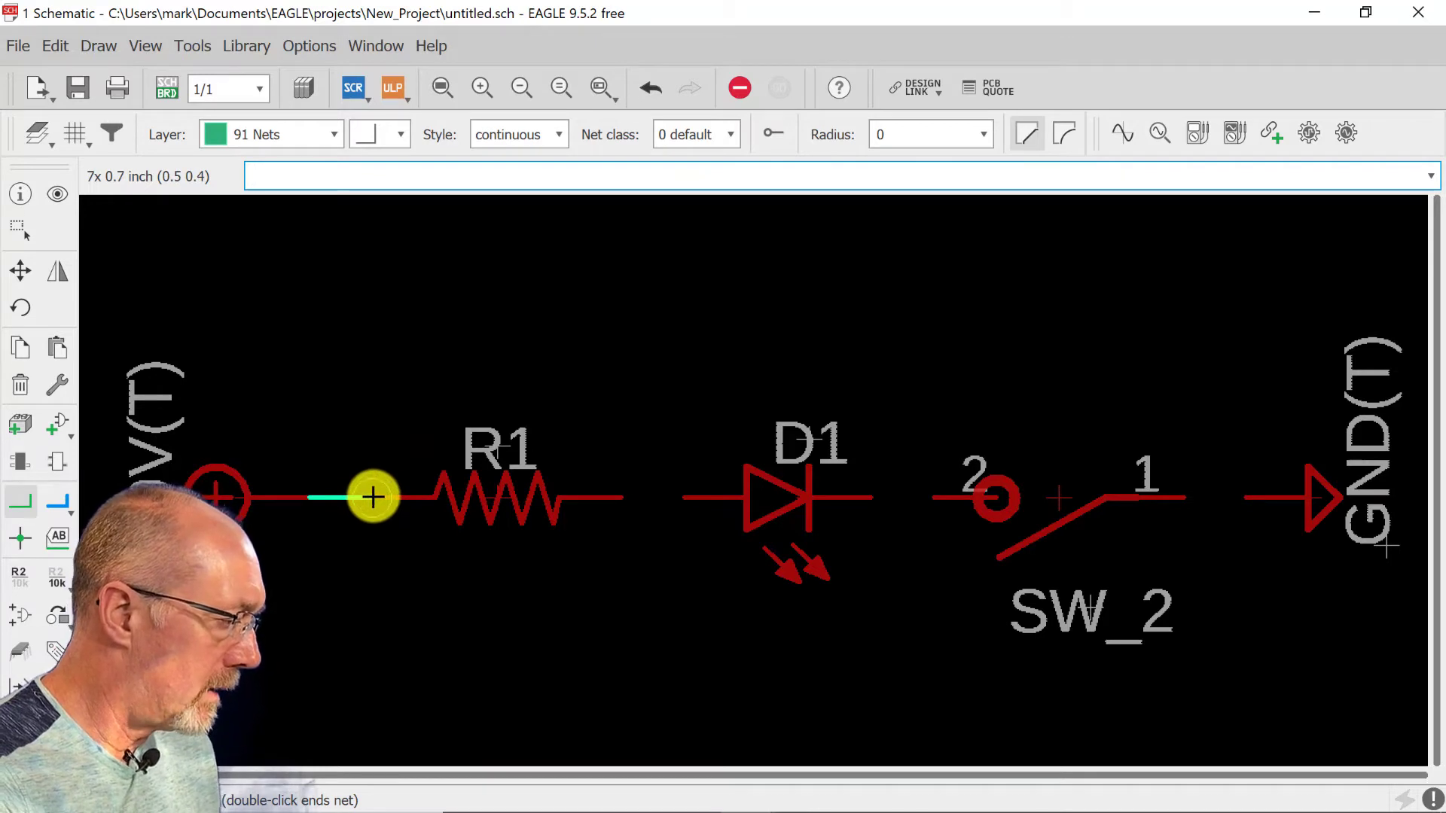
{"action": "left_click", "coordinate": [373, 496]}
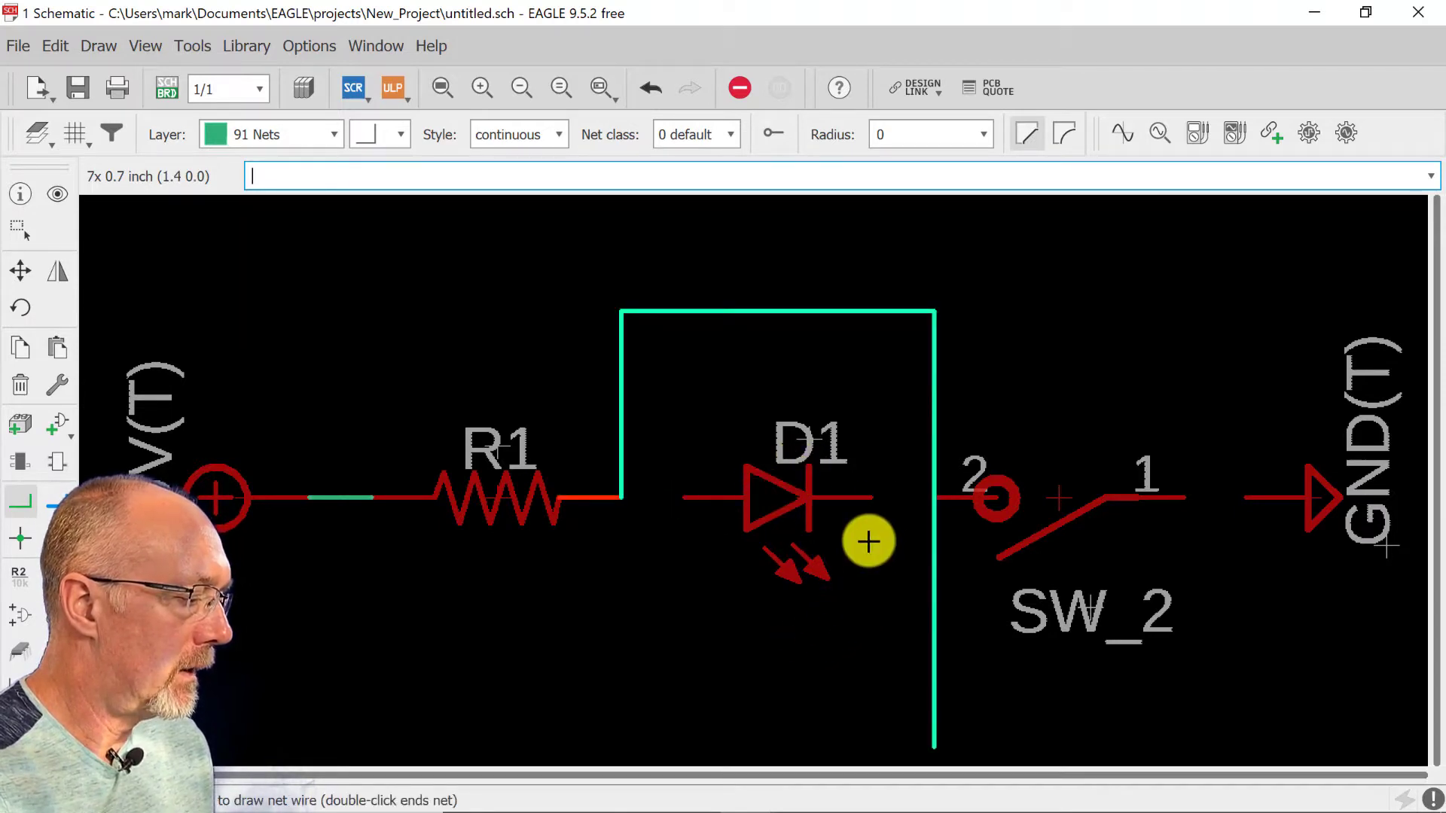
- Try to run a net from R1 around D1 to switch pin 2, and another from switch pin 1 to GND
{"action": "left_click", "coordinate": [936, 497]}
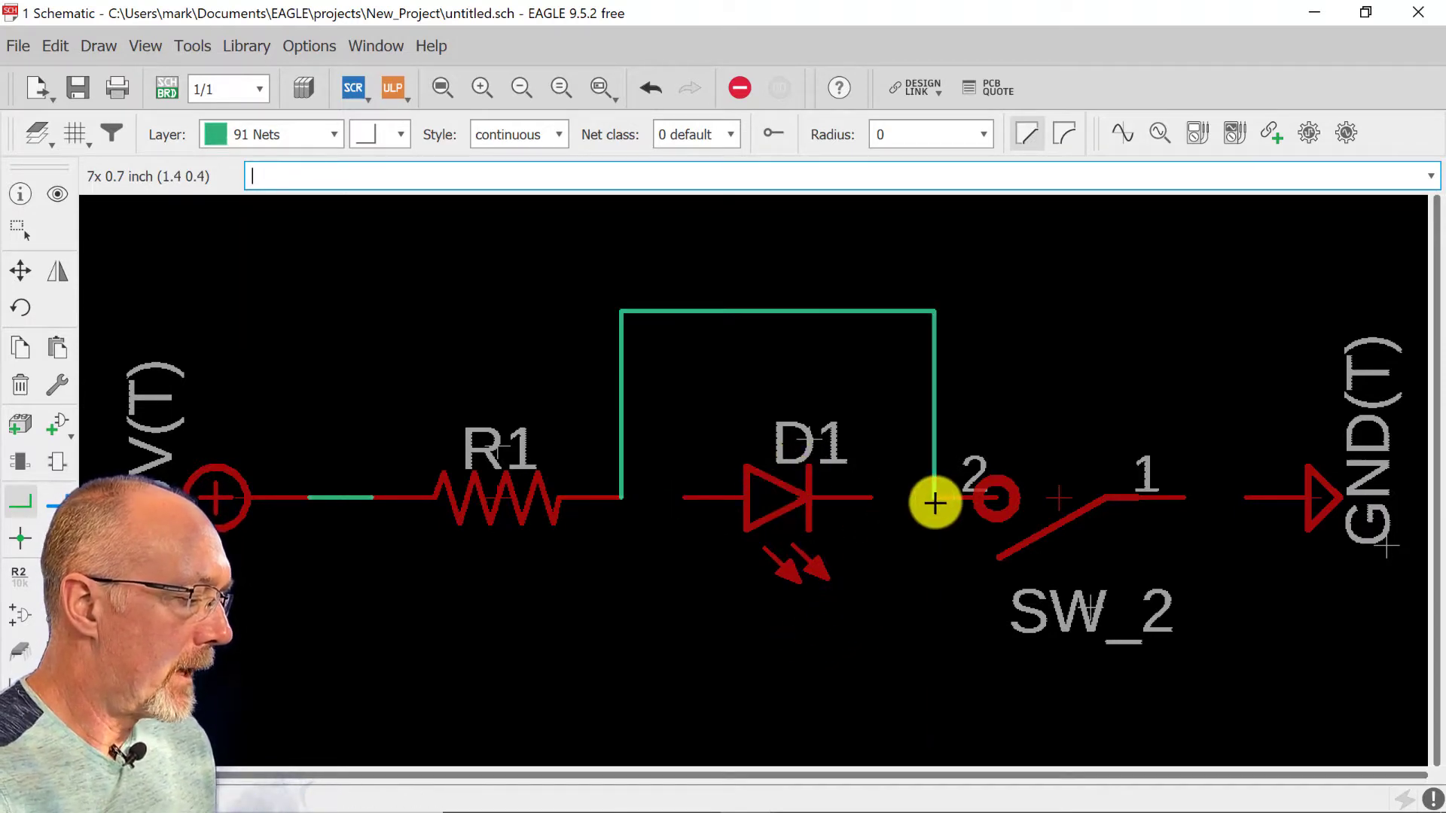
{"action": "left_click", "coordinate": [1182, 497]}
{"action": "left_click", "coordinate": [1237, 495]}
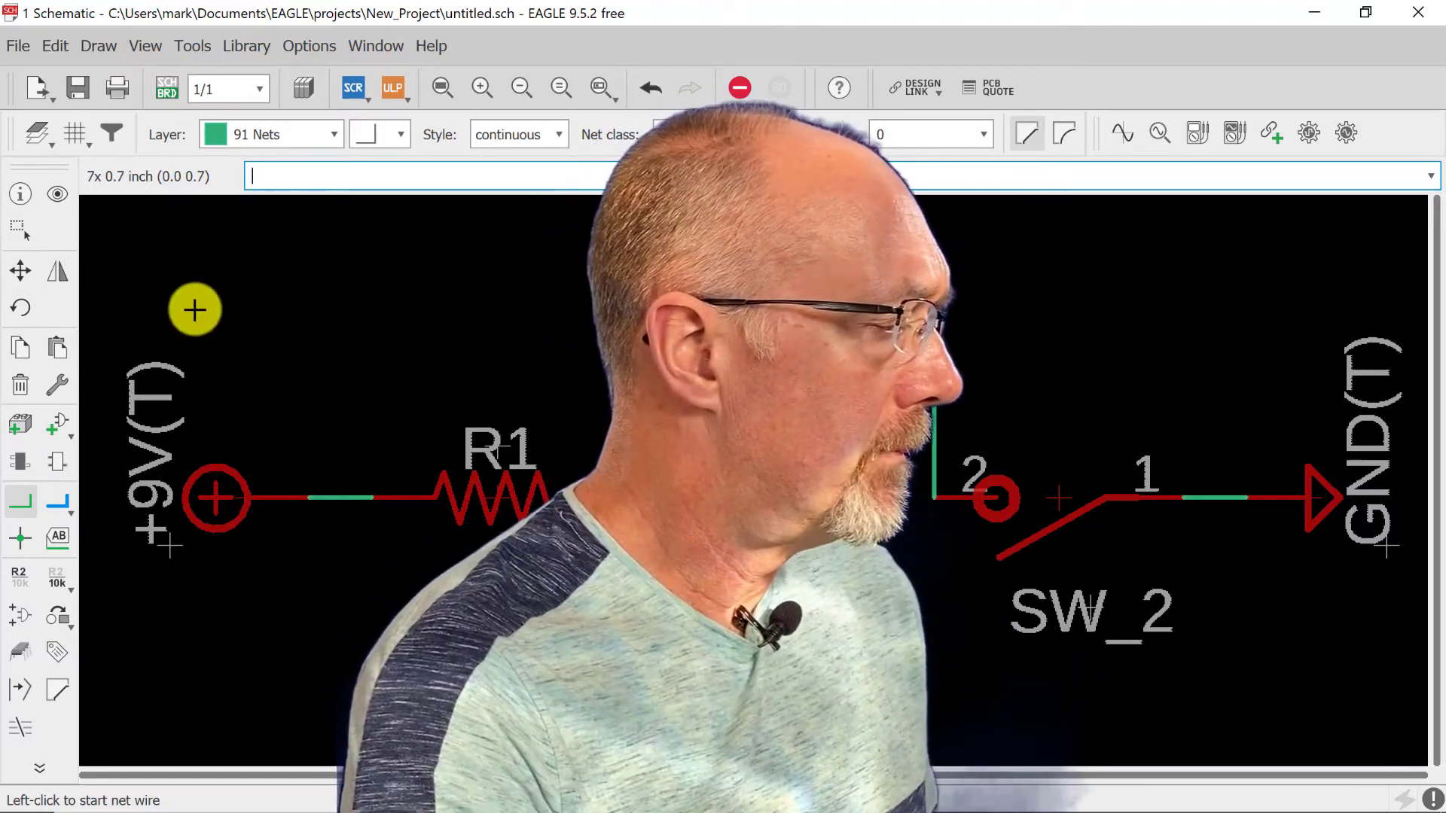
- Restore the default schematic grid values, set the size to 0.01 inch and the alternate grid to 0.001 inch, and apply them
{"action": "left_click", "coordinate": [72, 136]}
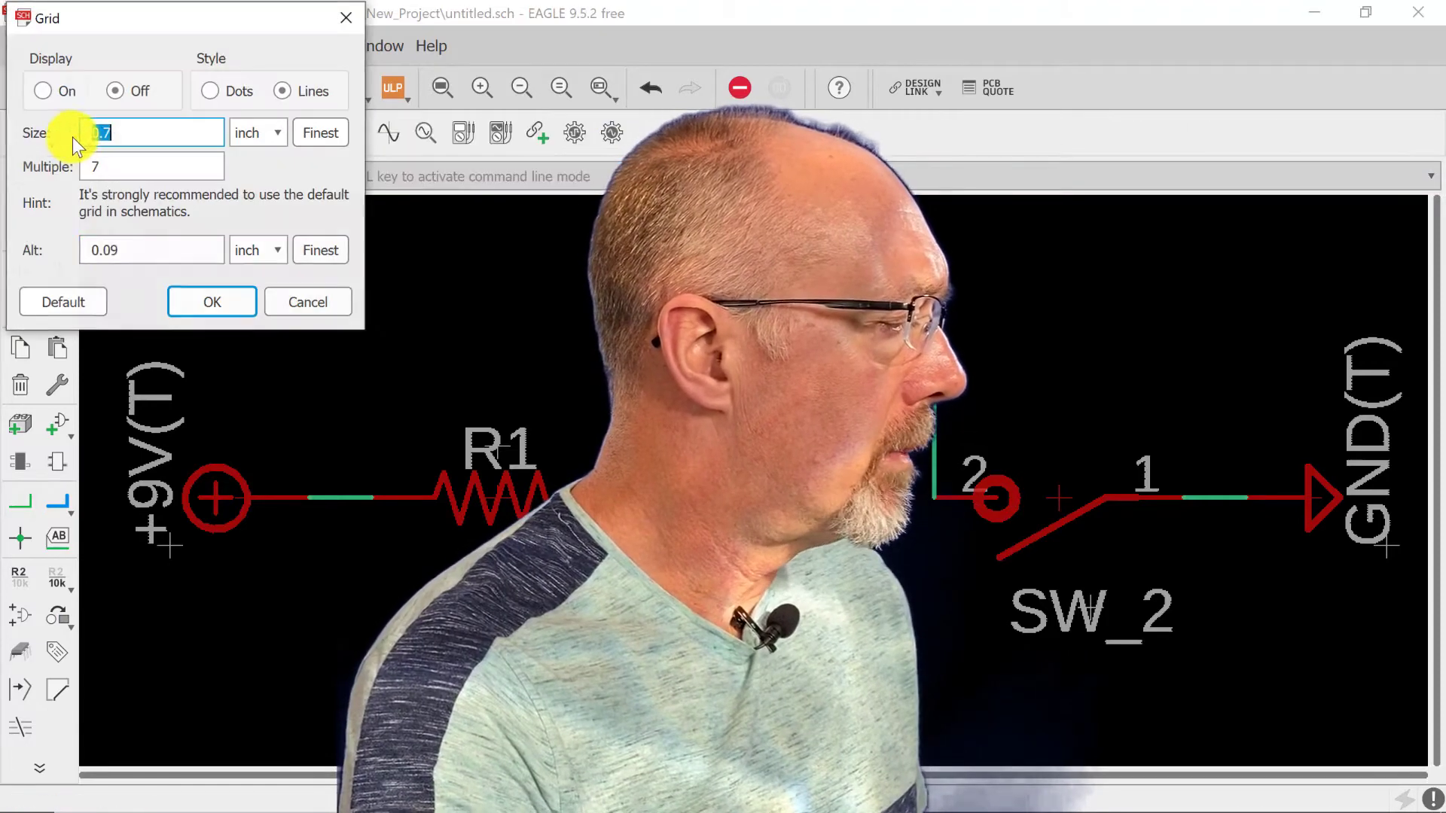
{"action": "left_click", "coordinate": [93, 300]}
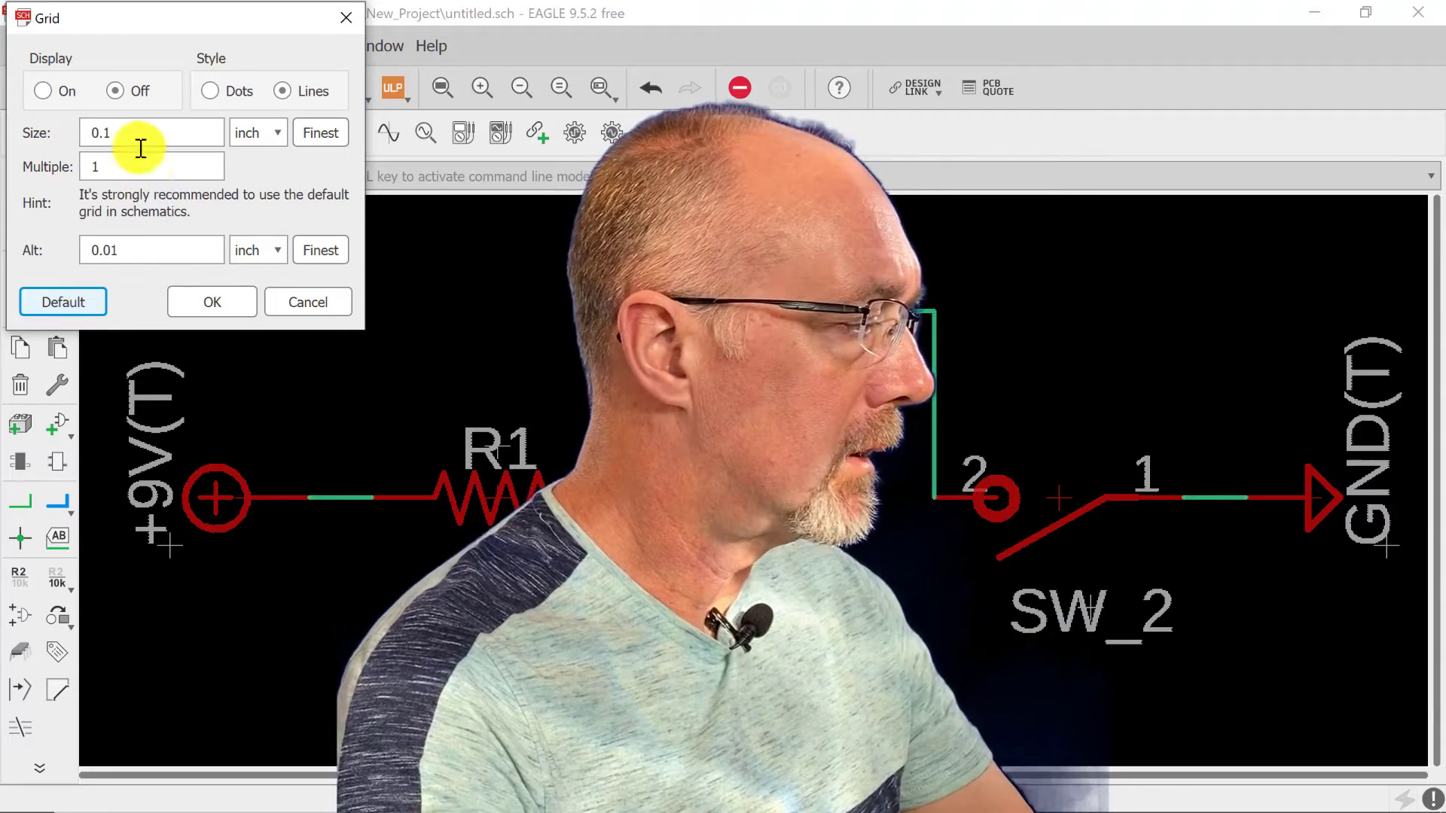
{"action": "left_click", "coordinate": [131, 138]}
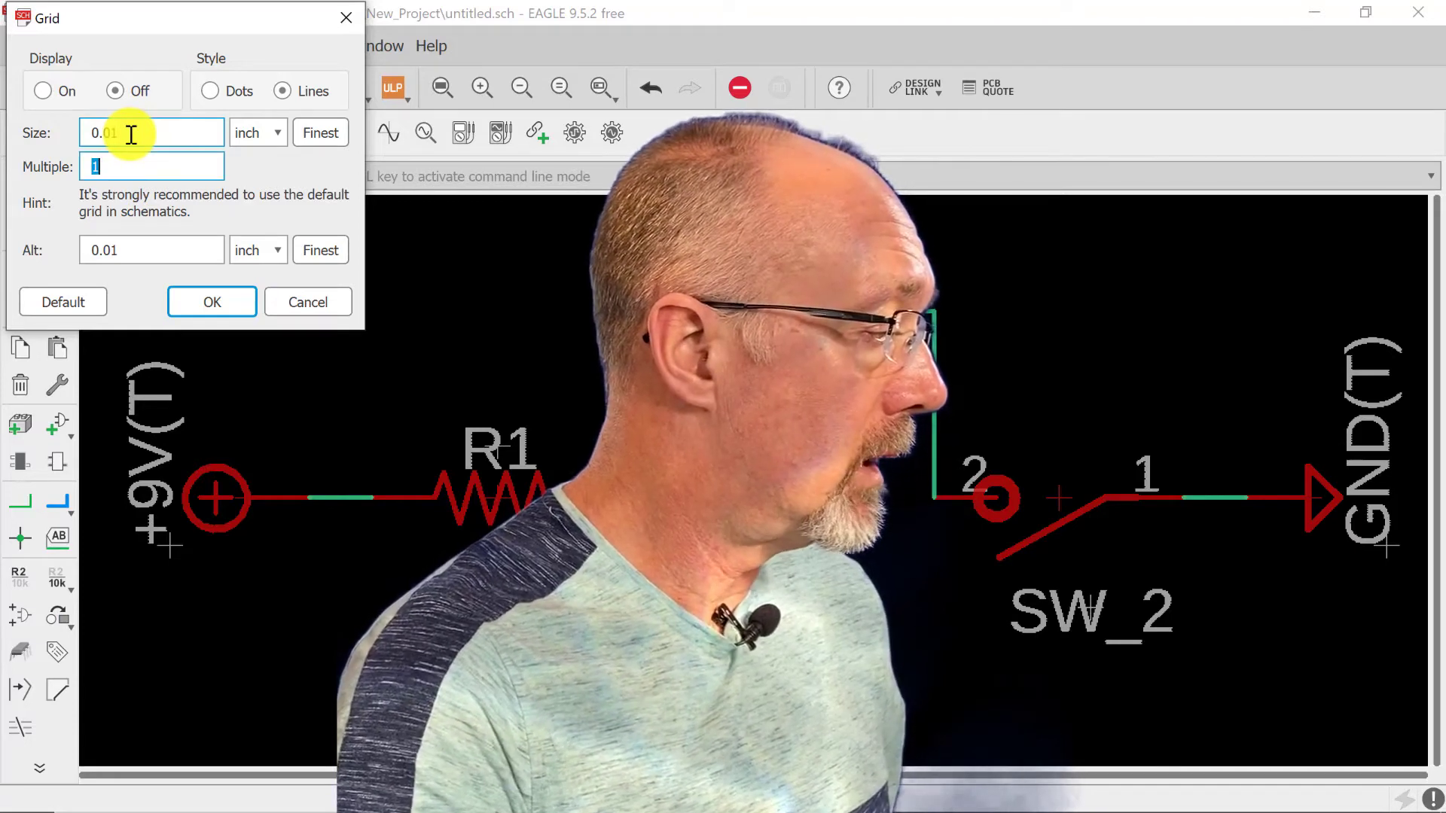
{"action": "key", "text": "Tab"}
{"action": "key", "text": "Tab"}
{"action": "key", "text": "Tab"}
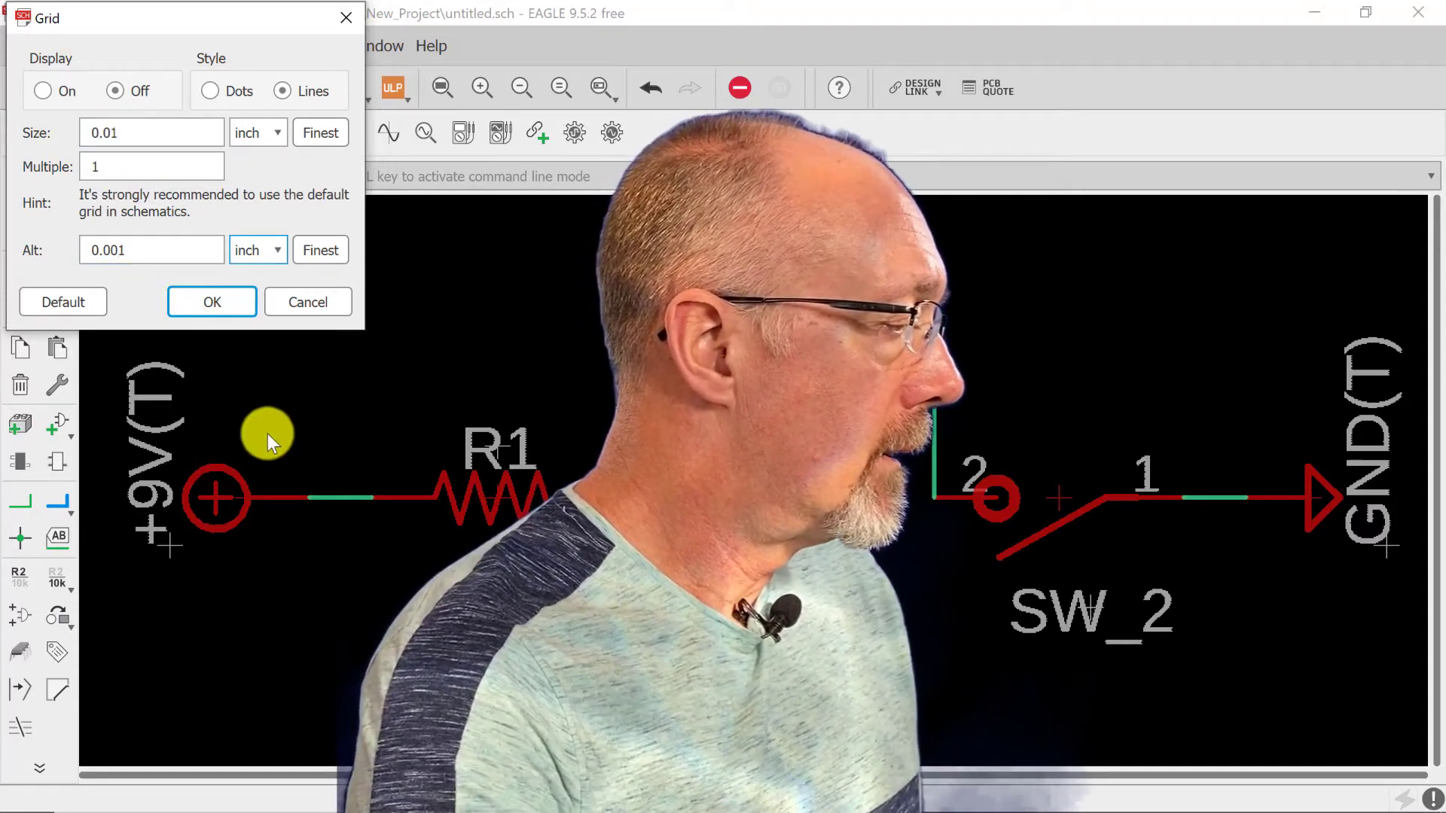
{"action": "left_click", "coordinate": [223, 305]}
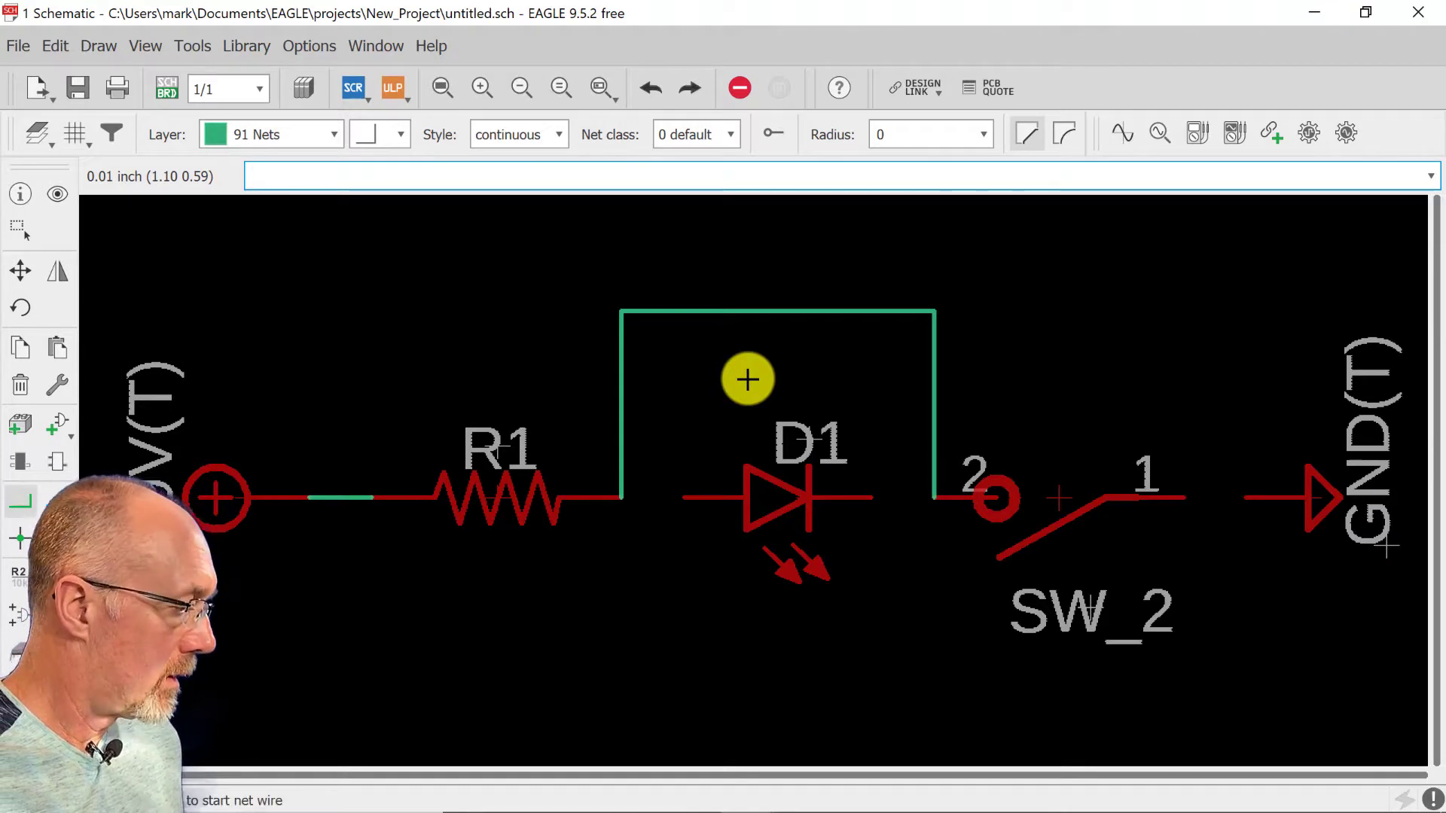
- Draw straight net wires linking R1 to D1, D1 to switch pin 2, and switch pin 1 to GND
{"action": "left_click", "coordinate": [618, 499]}
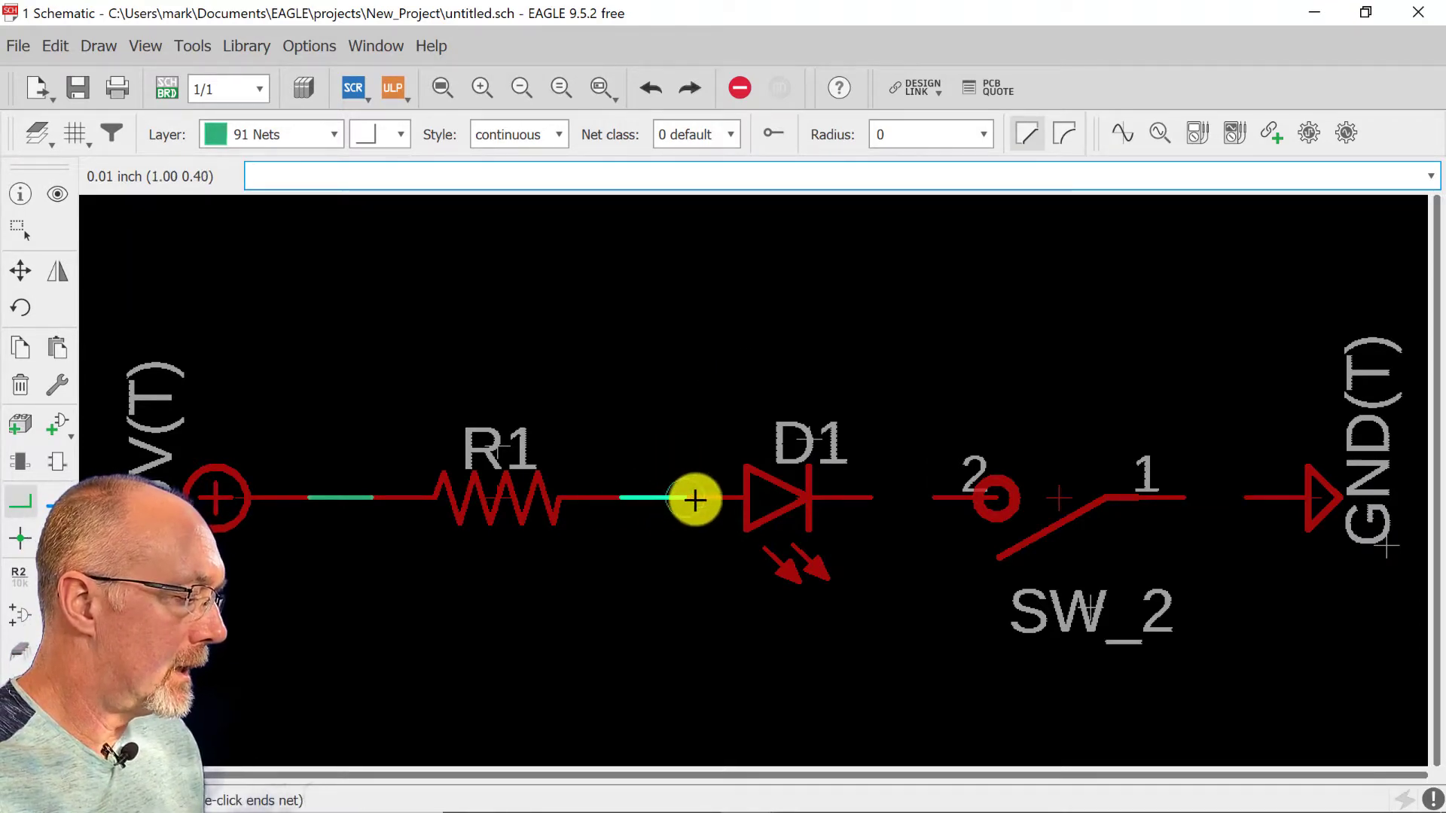
{"action": "left_click", "coordinate": [685, 498]}
{"action": "left_click", "coordinate": [871, 497]}
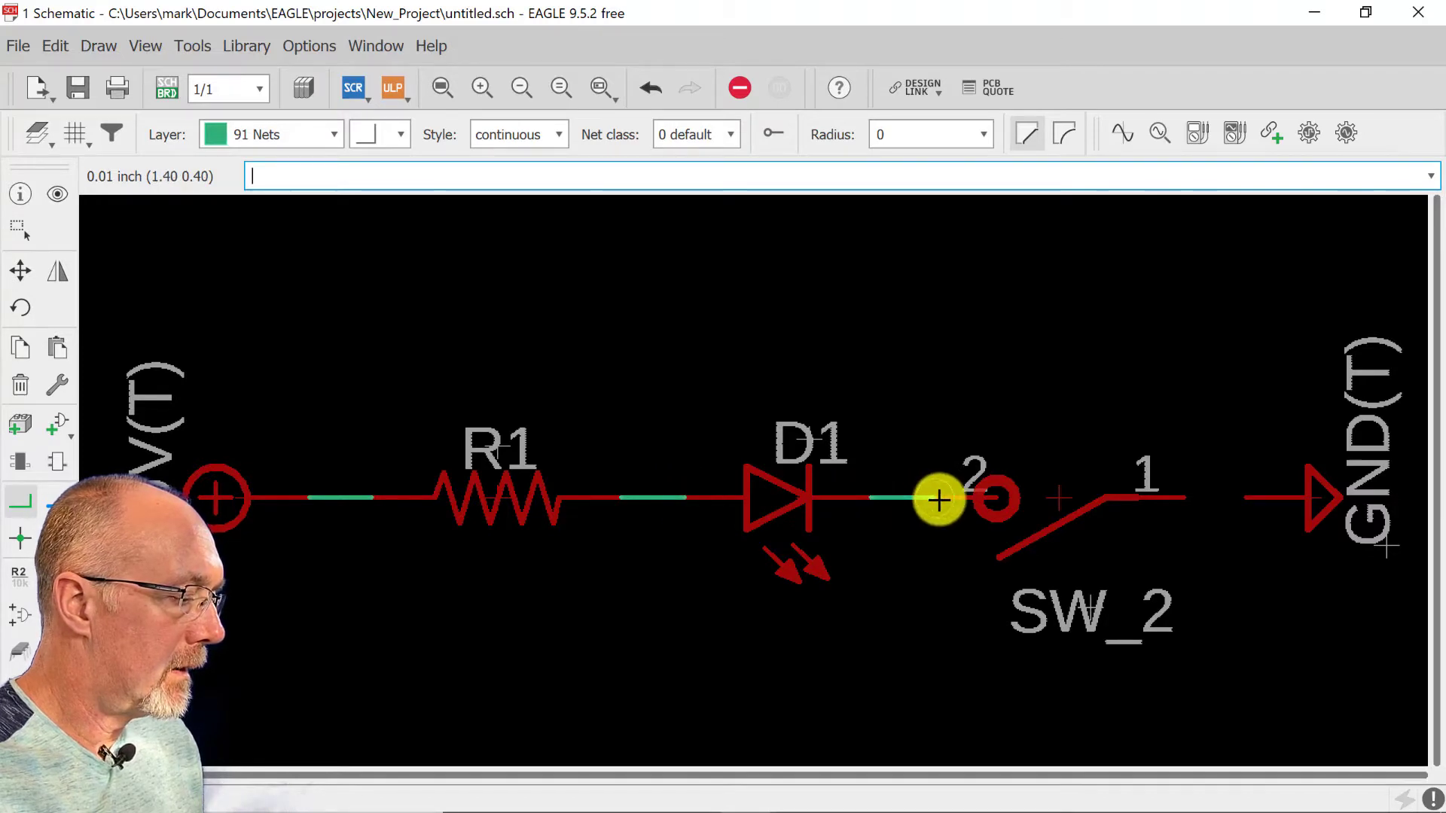
{"action": "left_click", "coordinate": [939, 498]}
{"action": "left_click", "coordinate": [1186, 499]}
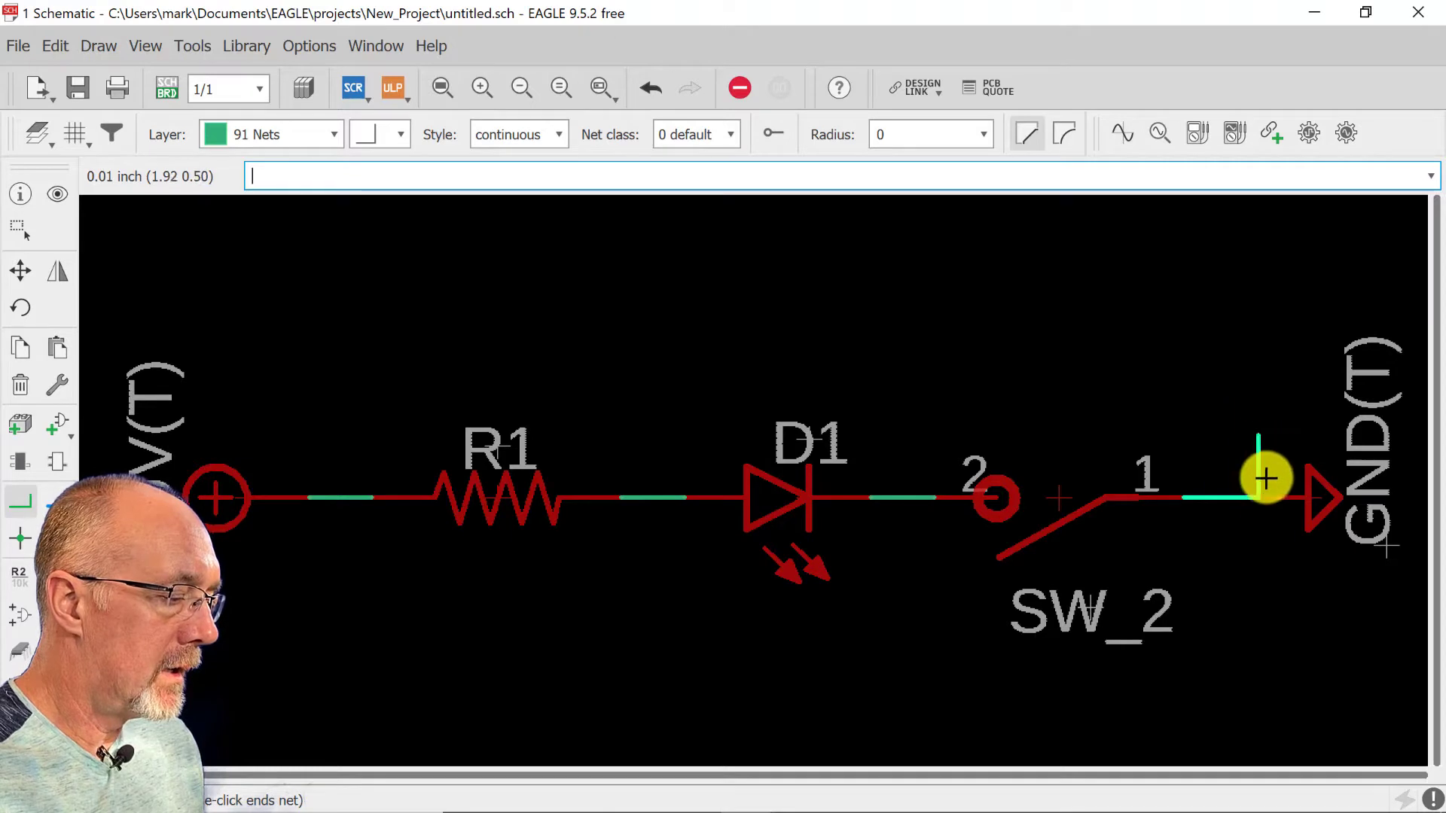
{"action": "left_click", "coordinate": [1244, 500]}
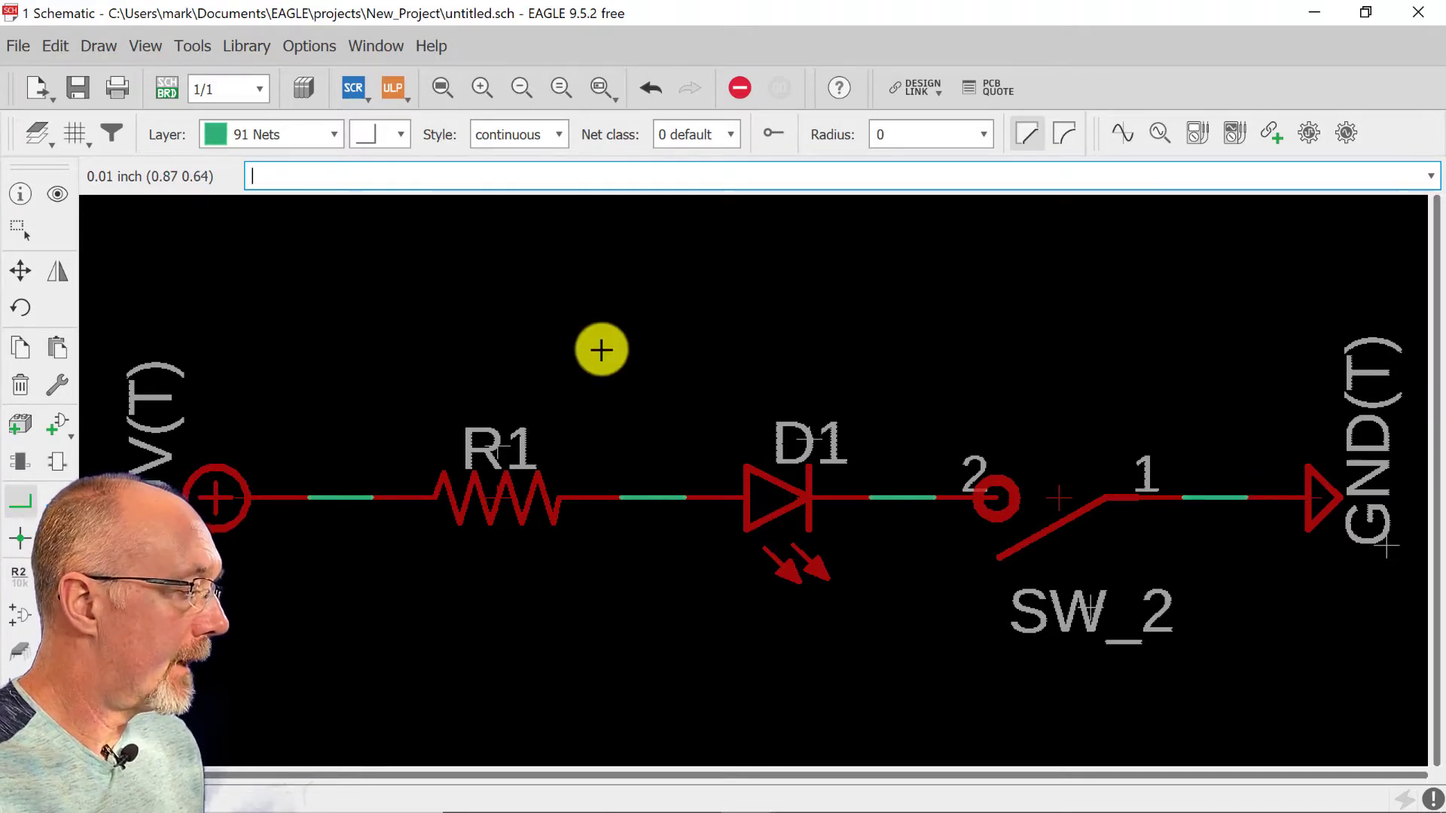
- Generate a new board layout from the completed schematic
{"action": "left_click", "coordinate": [165, 90]}
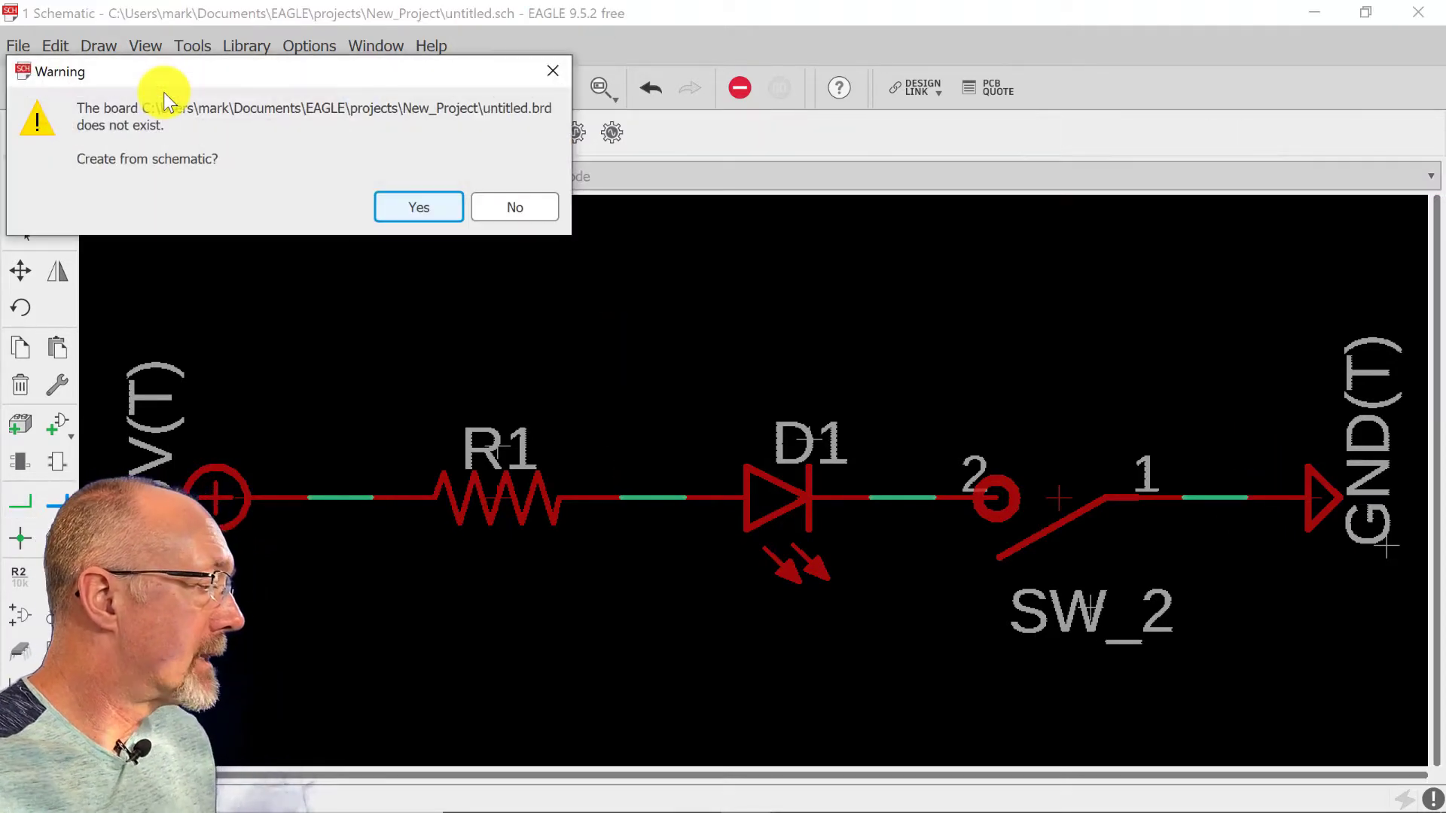
{"action": "left_click", "coordinate": [421, 210]}
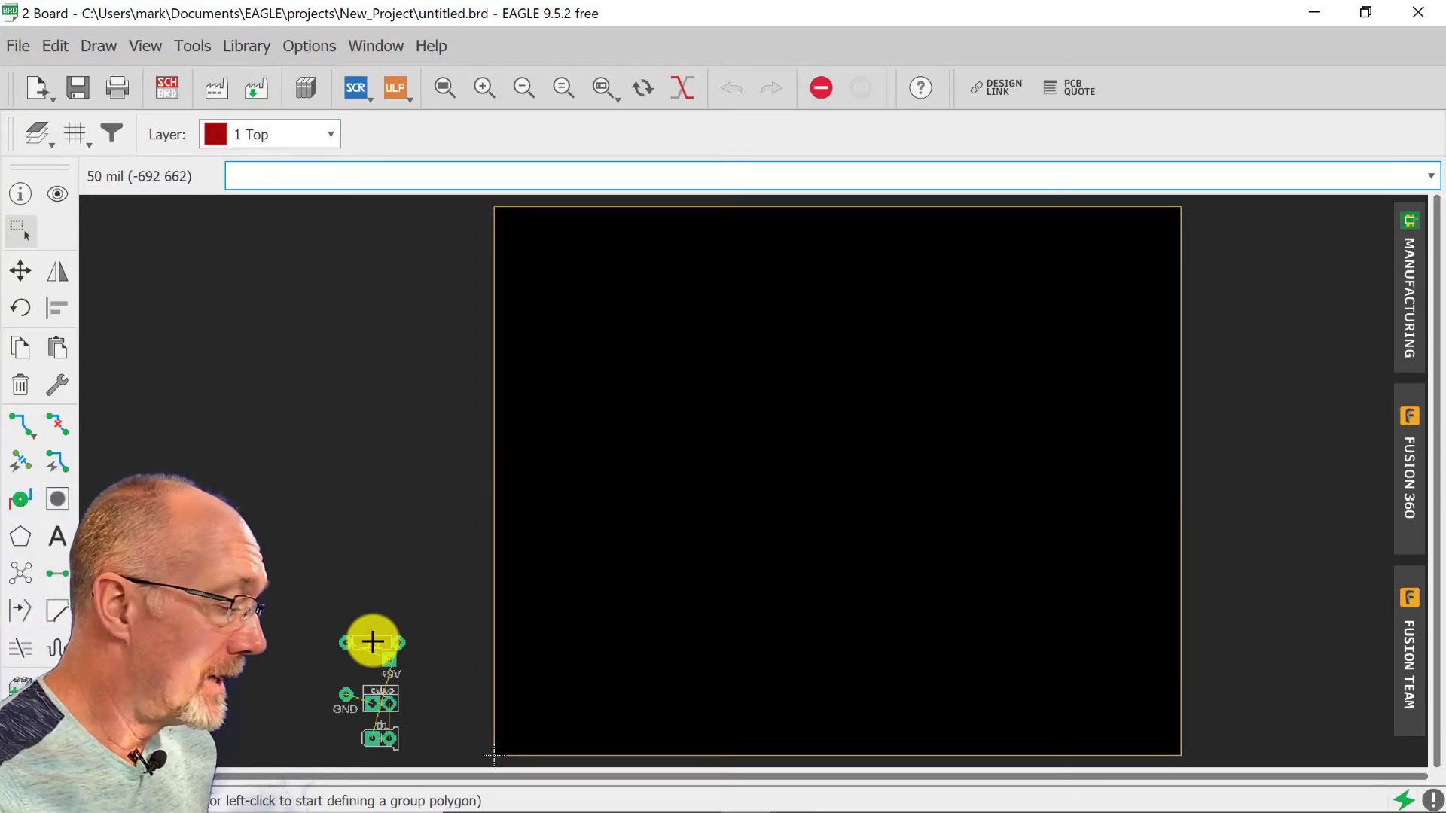
- Move resistor R1 from the unplaced parts into the black board area
{"action": "right_click", "coordinate": [373, 641]}
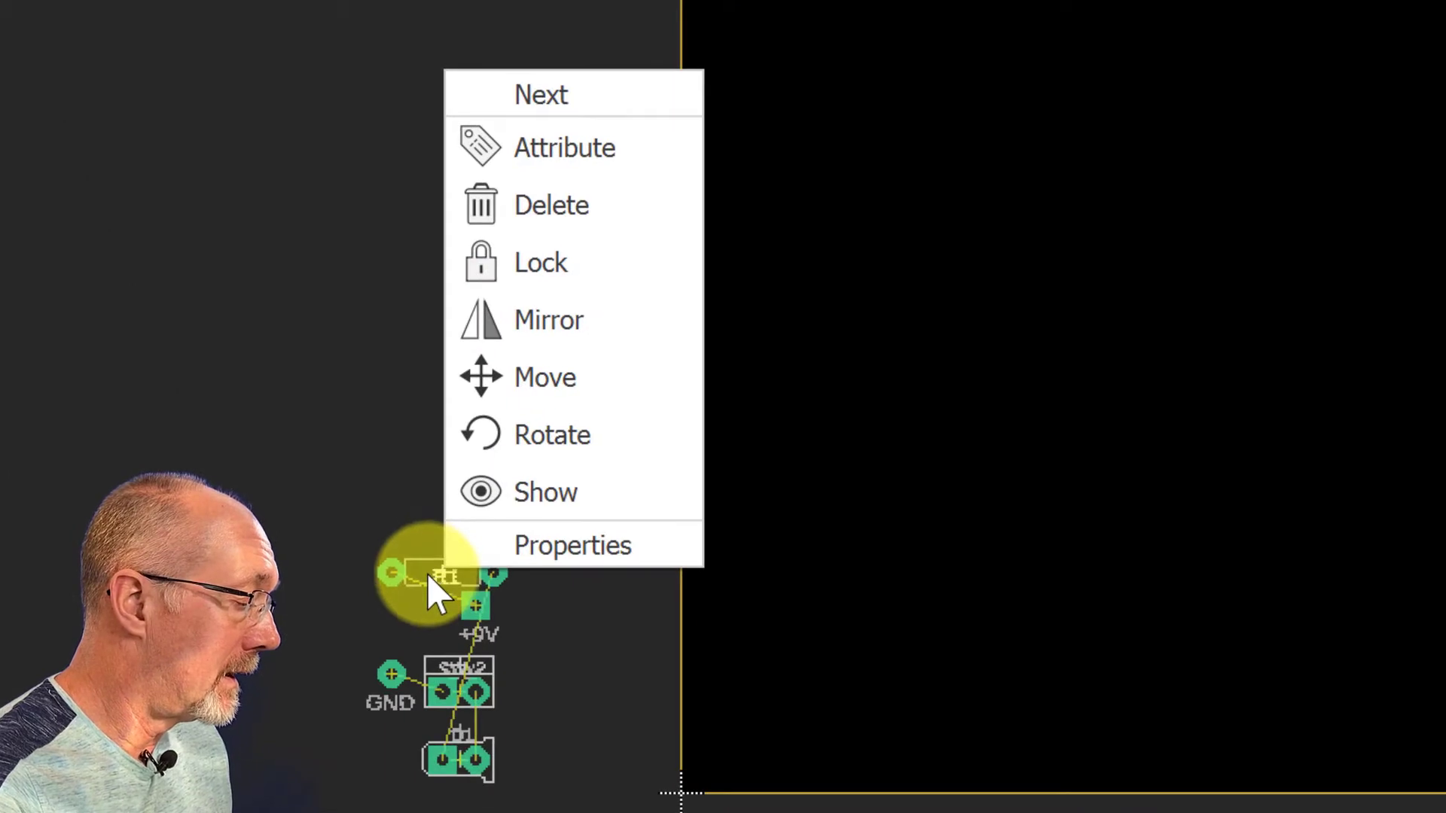
{"action": "left_click", "coordinate": [570, 387]}
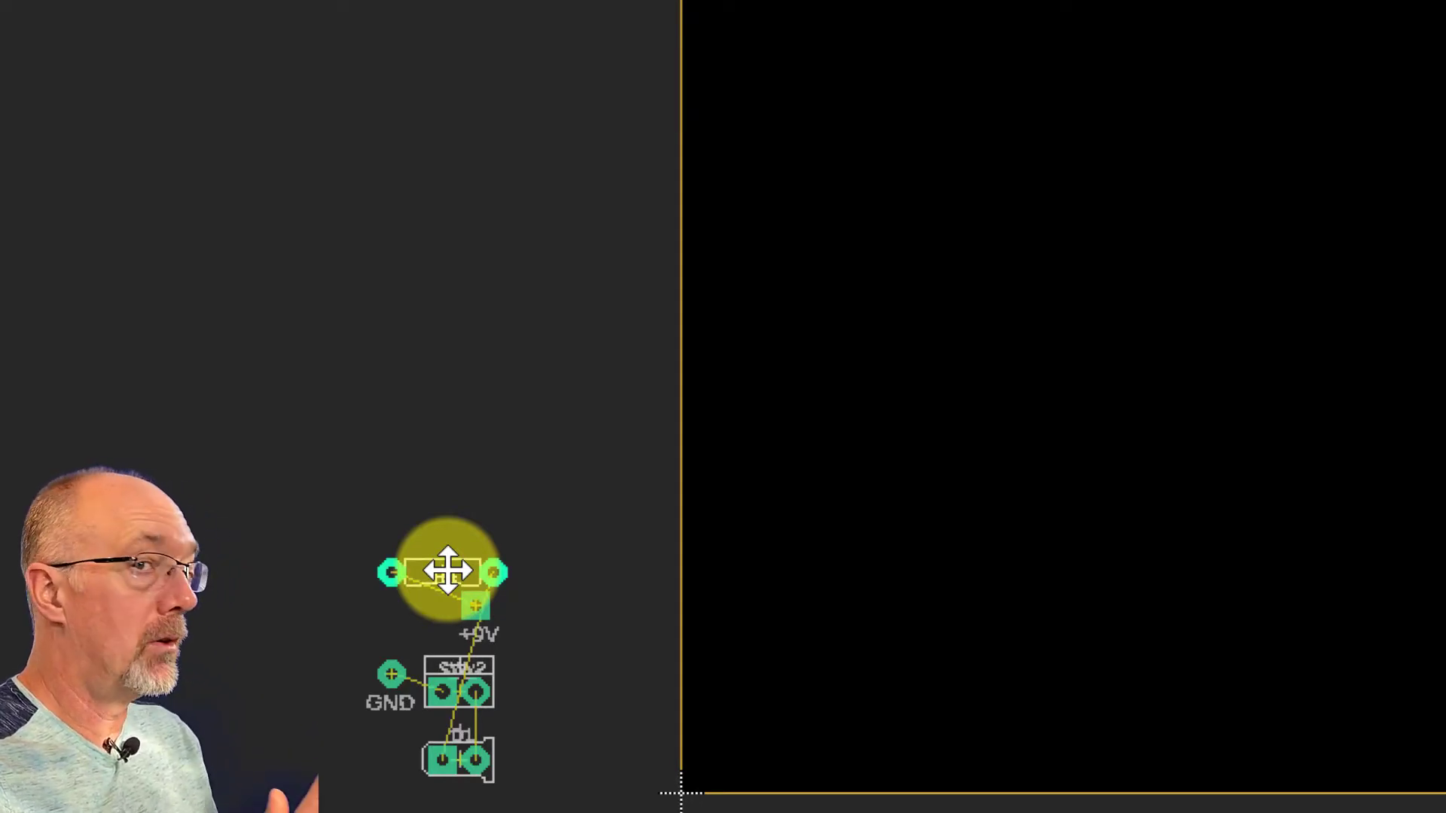
{"action": "left_click_drag", "start_coordinate": [447, 573], "coordinate": [903, 451]}
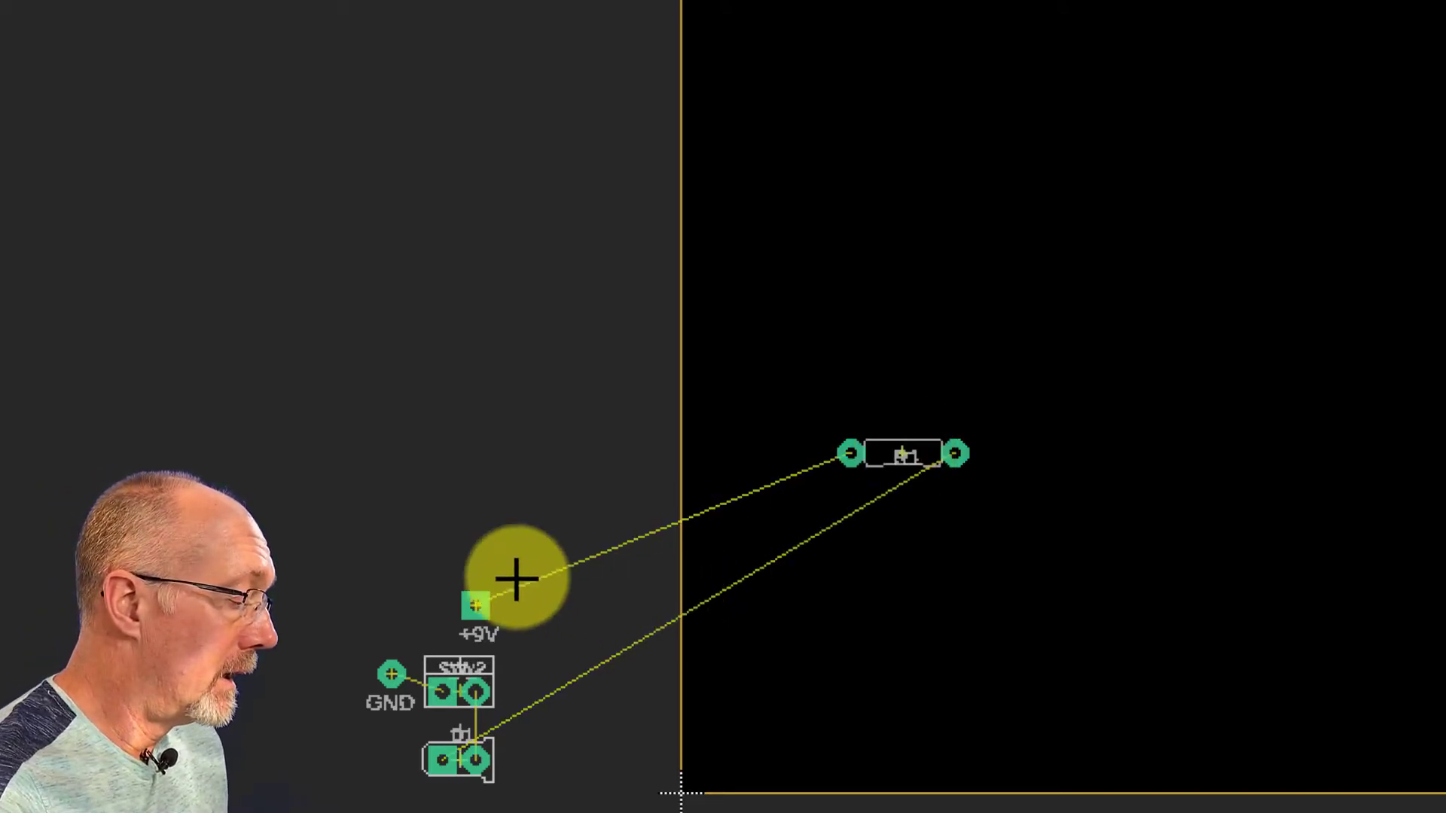
- Move the +9V pad into the board area, placing it above and to the left of R1
{"action": "right_click", "coordinate": [476, 621]}
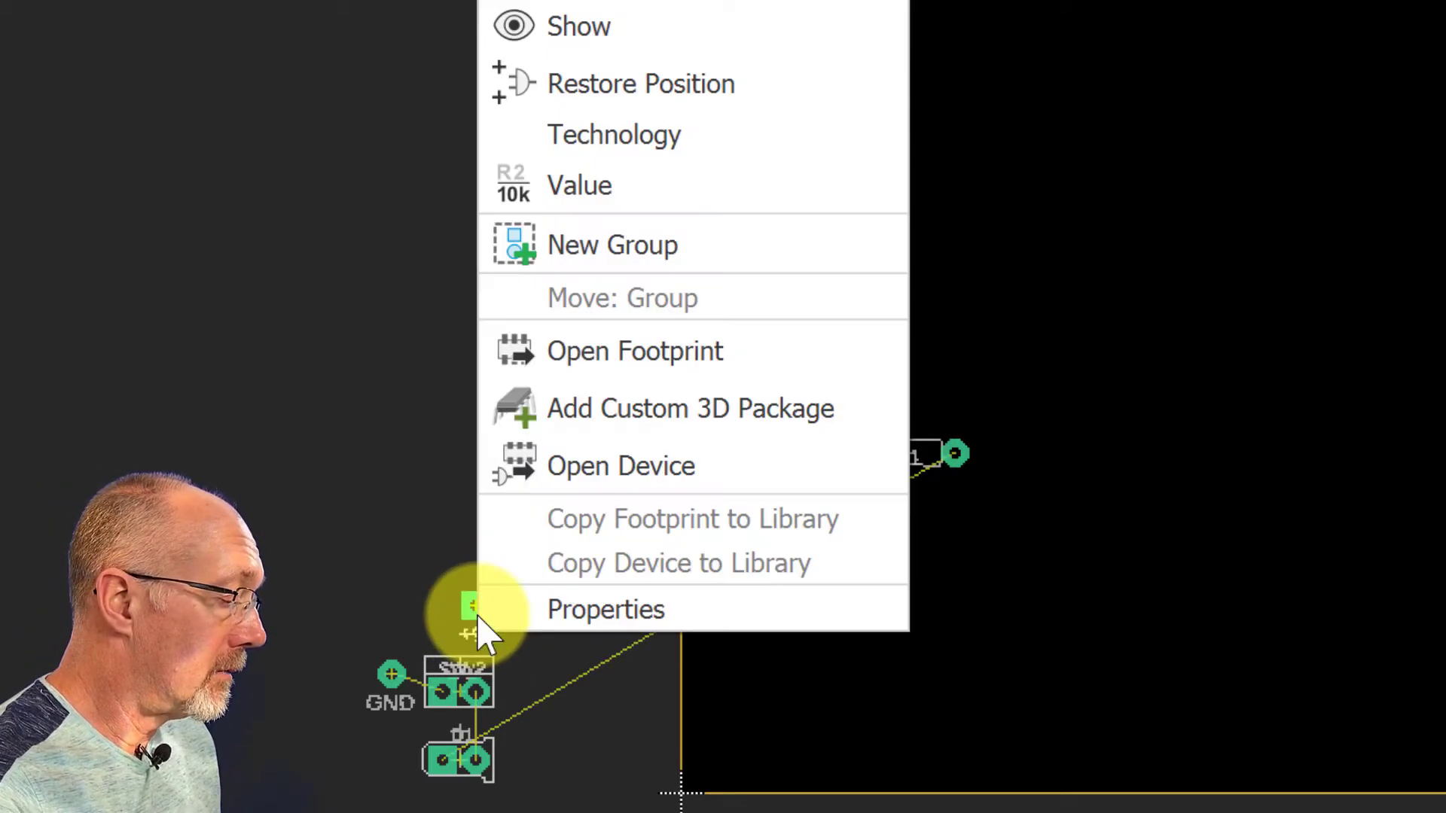
{"action": "left_click", "coordinate": [521, 640]}
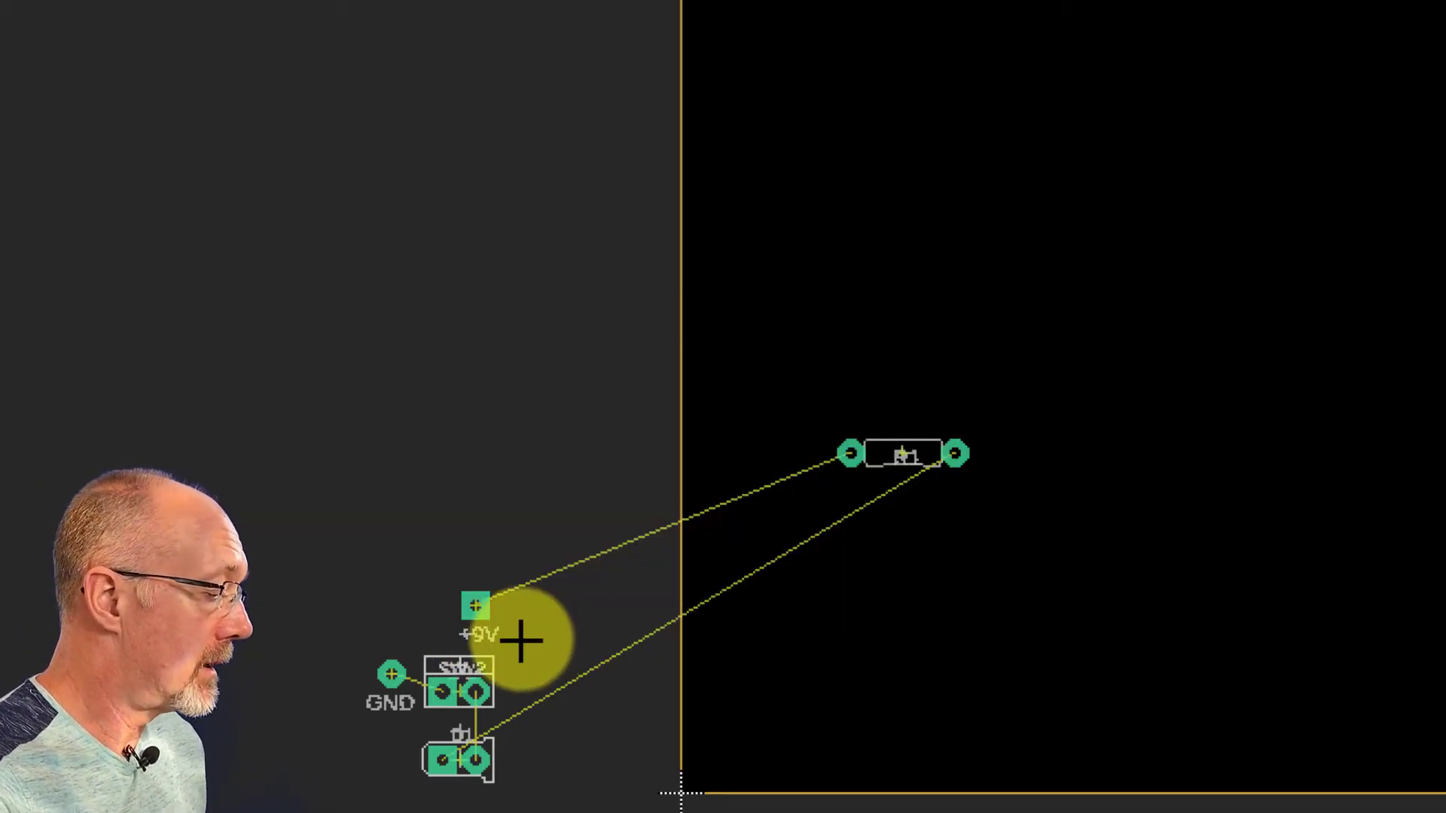
{"action": "left_click", "coordinate": [475, 603]}
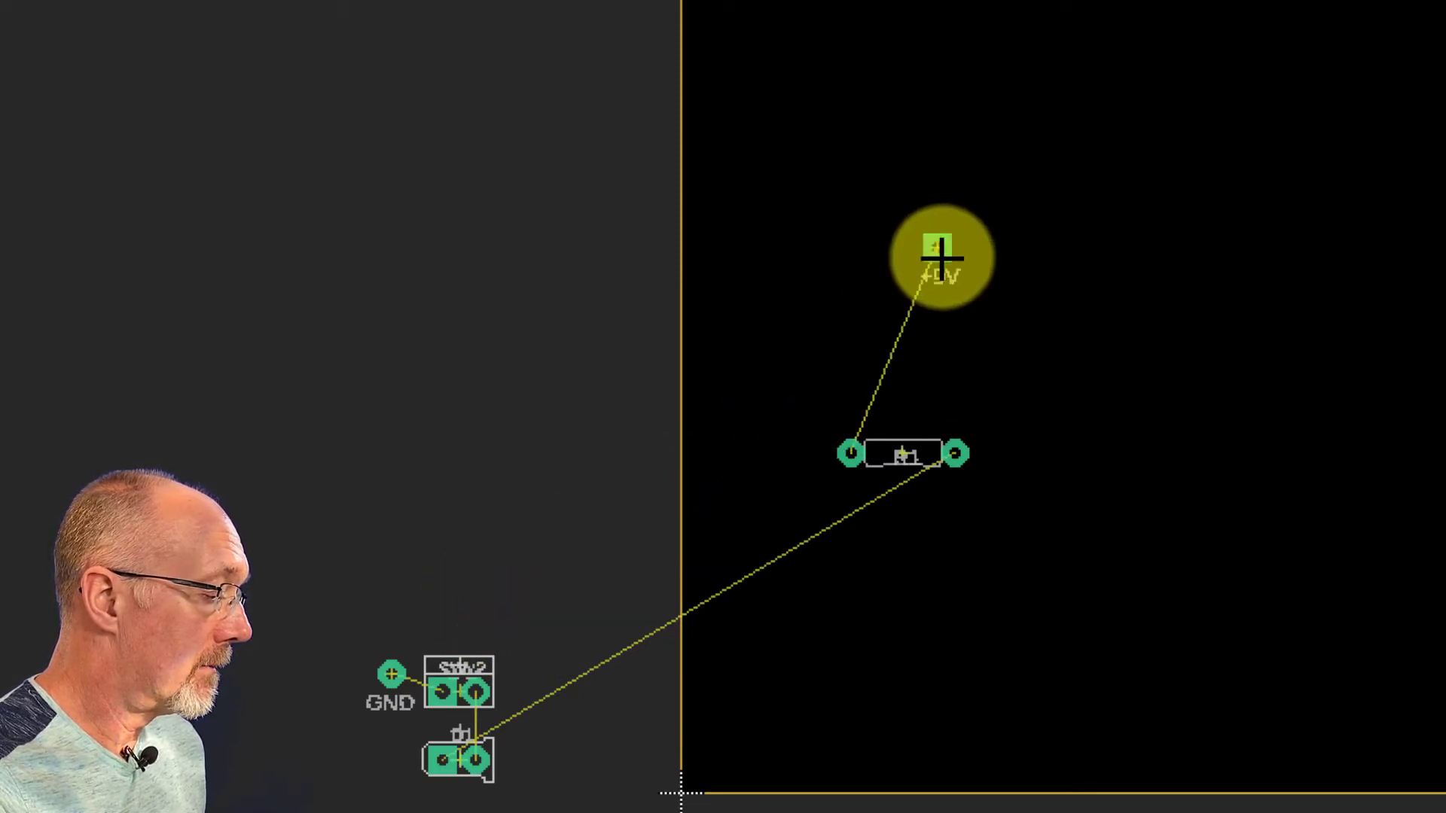
{"action": "left_click", "coordinate": [936, 250]}
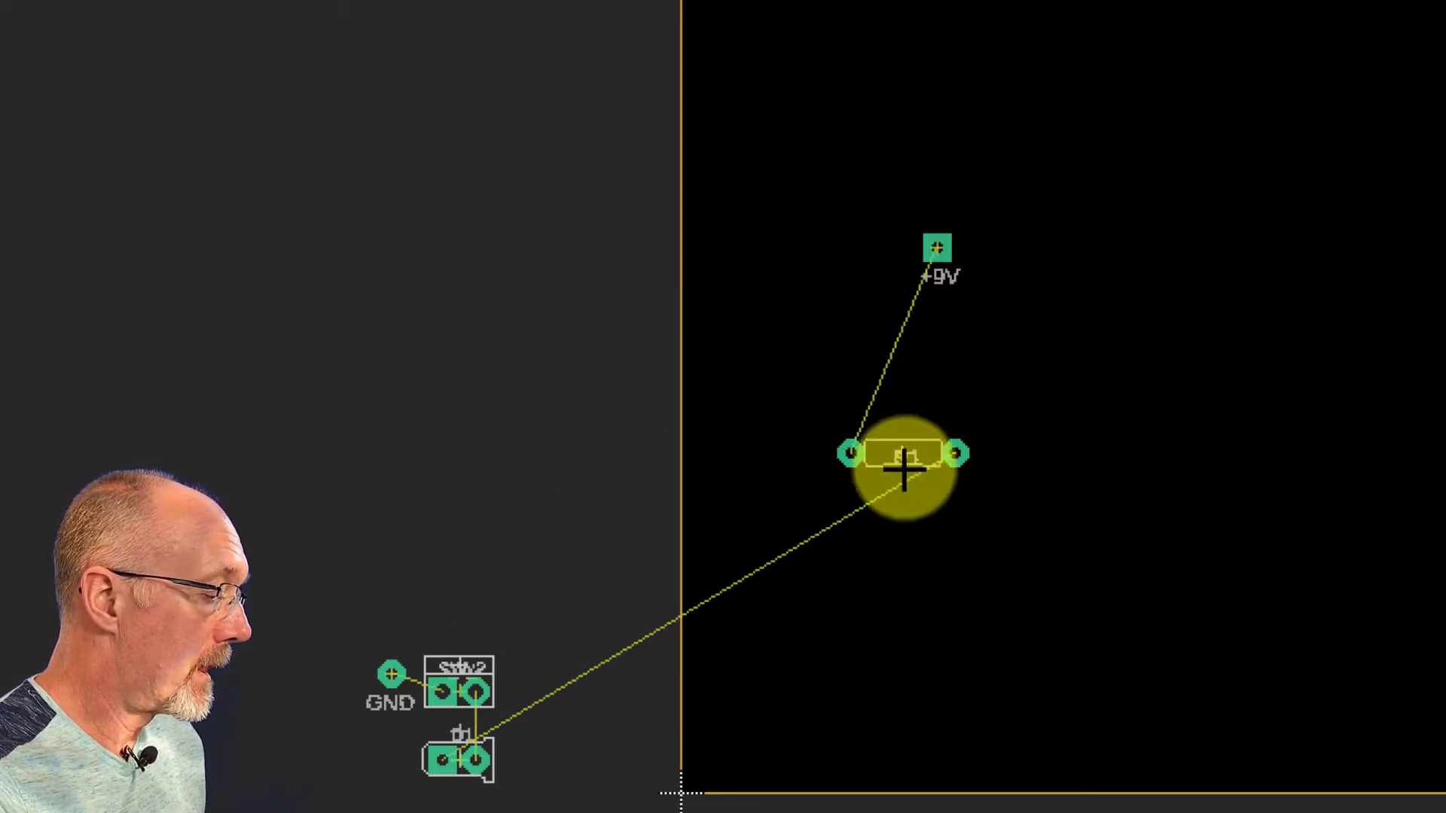
{"action": "left_click", "coordinate": [936, 251]}
{"action": "left_click", "coordinate": [793, 235]}
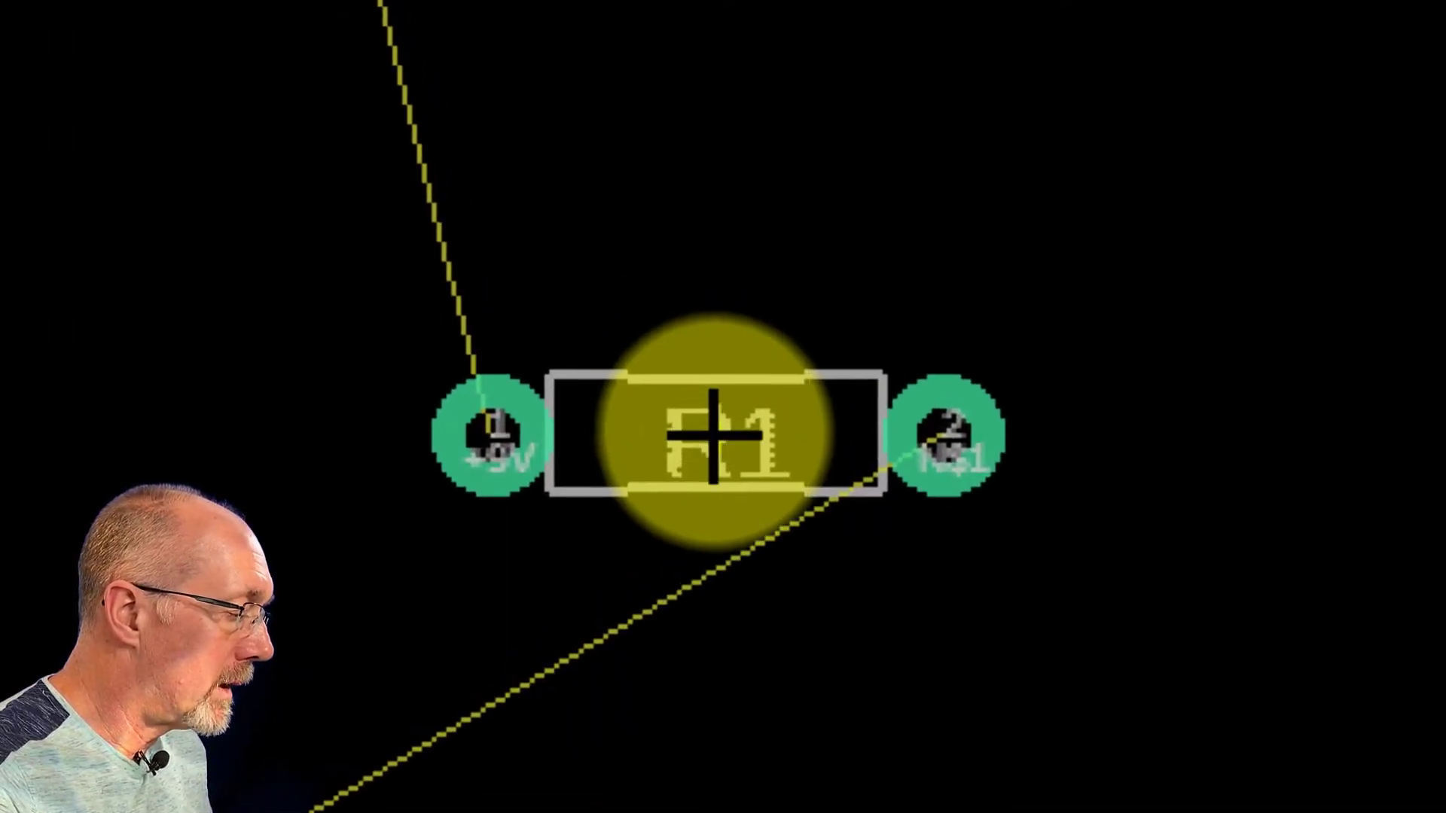
- Detach R1's label text from its package and move it far above and to the right of the resistor body
{"action": "right_click", "coordinate": [714, 435]}
{"action": "left_click", "coordinate": [848, 142]}
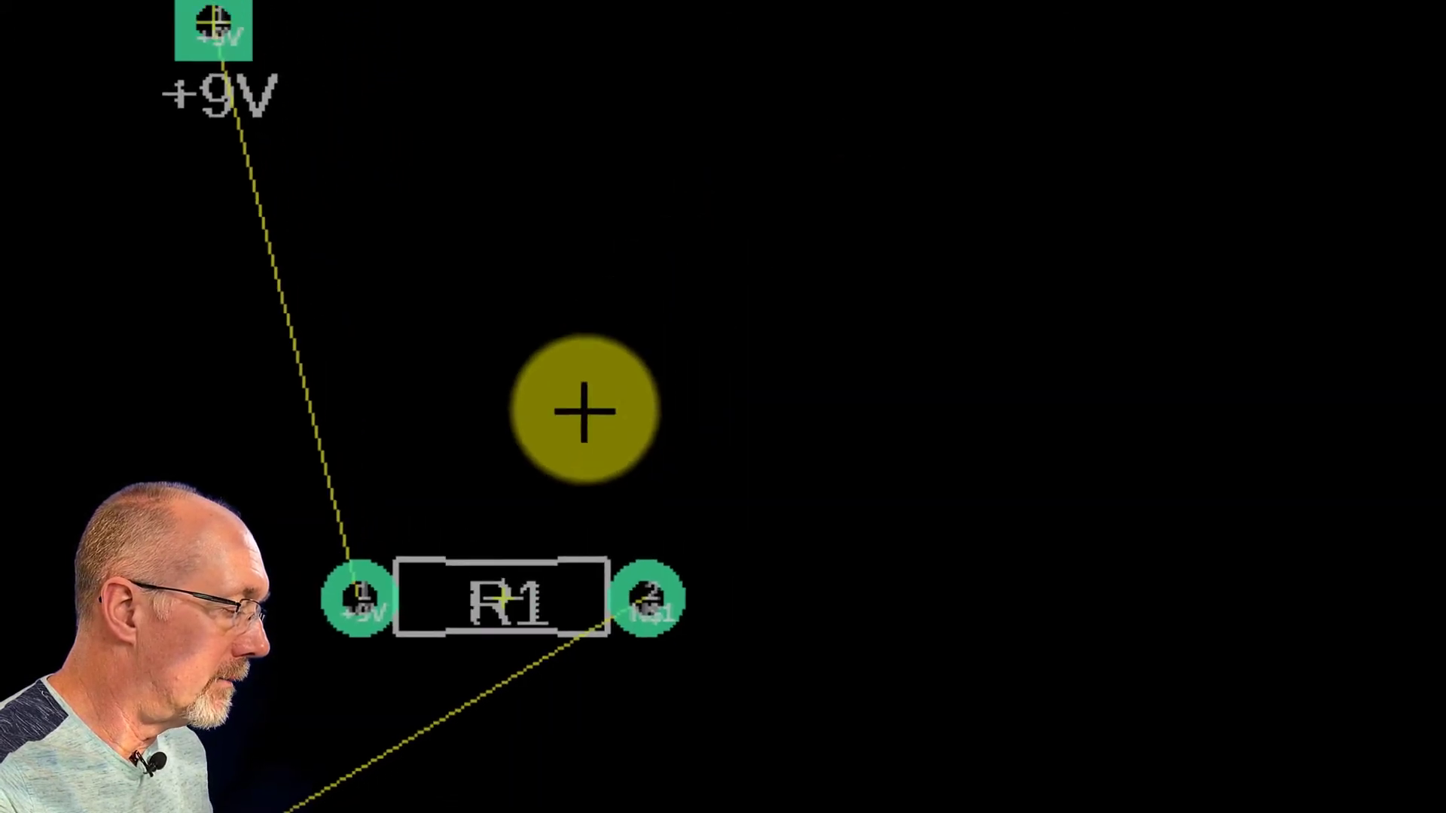
{"action": "left_click_drag", "start_coordinate": [506, 599], "coordinate": [953, 309]}
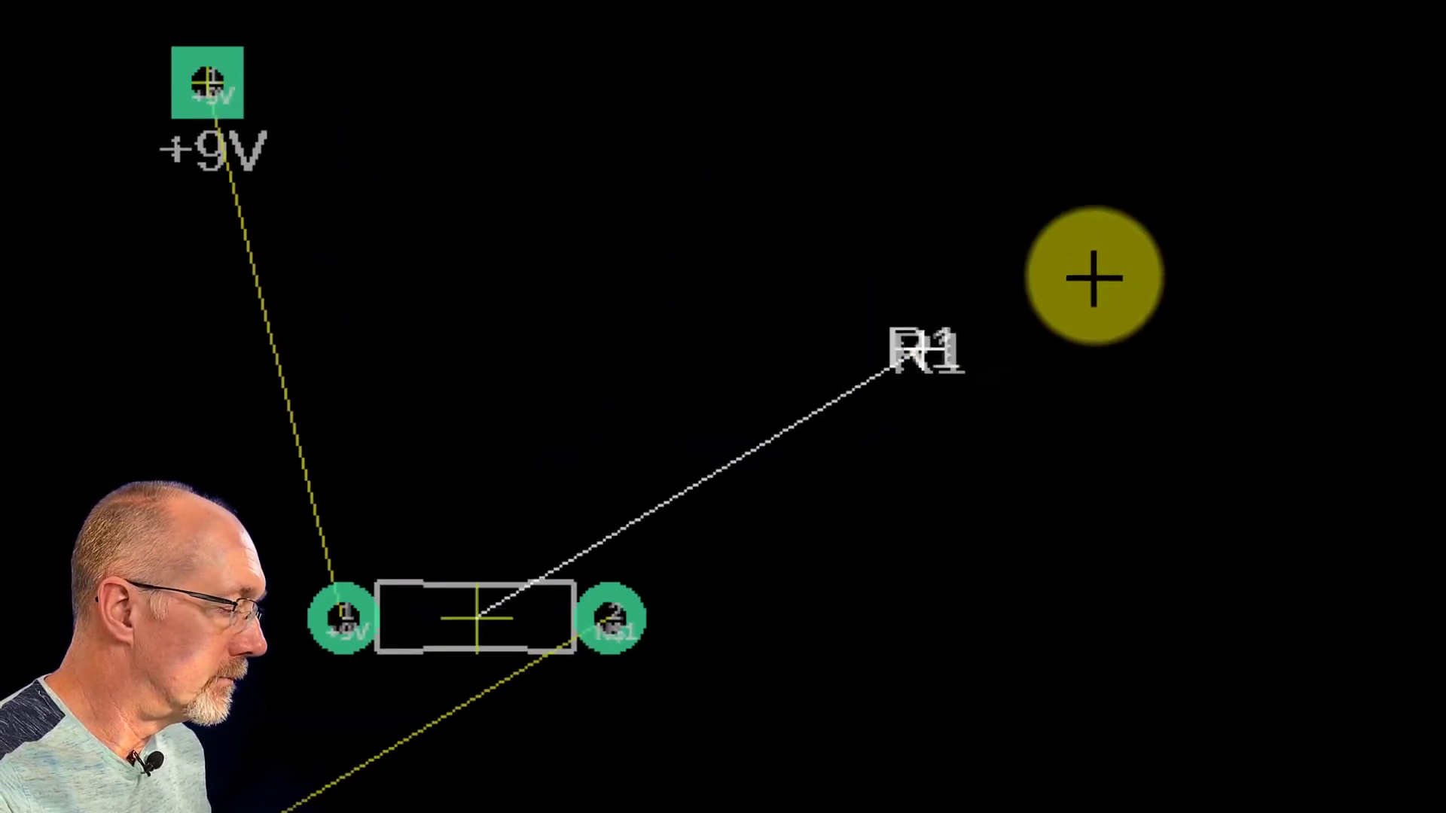
{"action": "left_click_drag", "start_coordinate": [1093, 278], "coordinate": [1209, 239]}
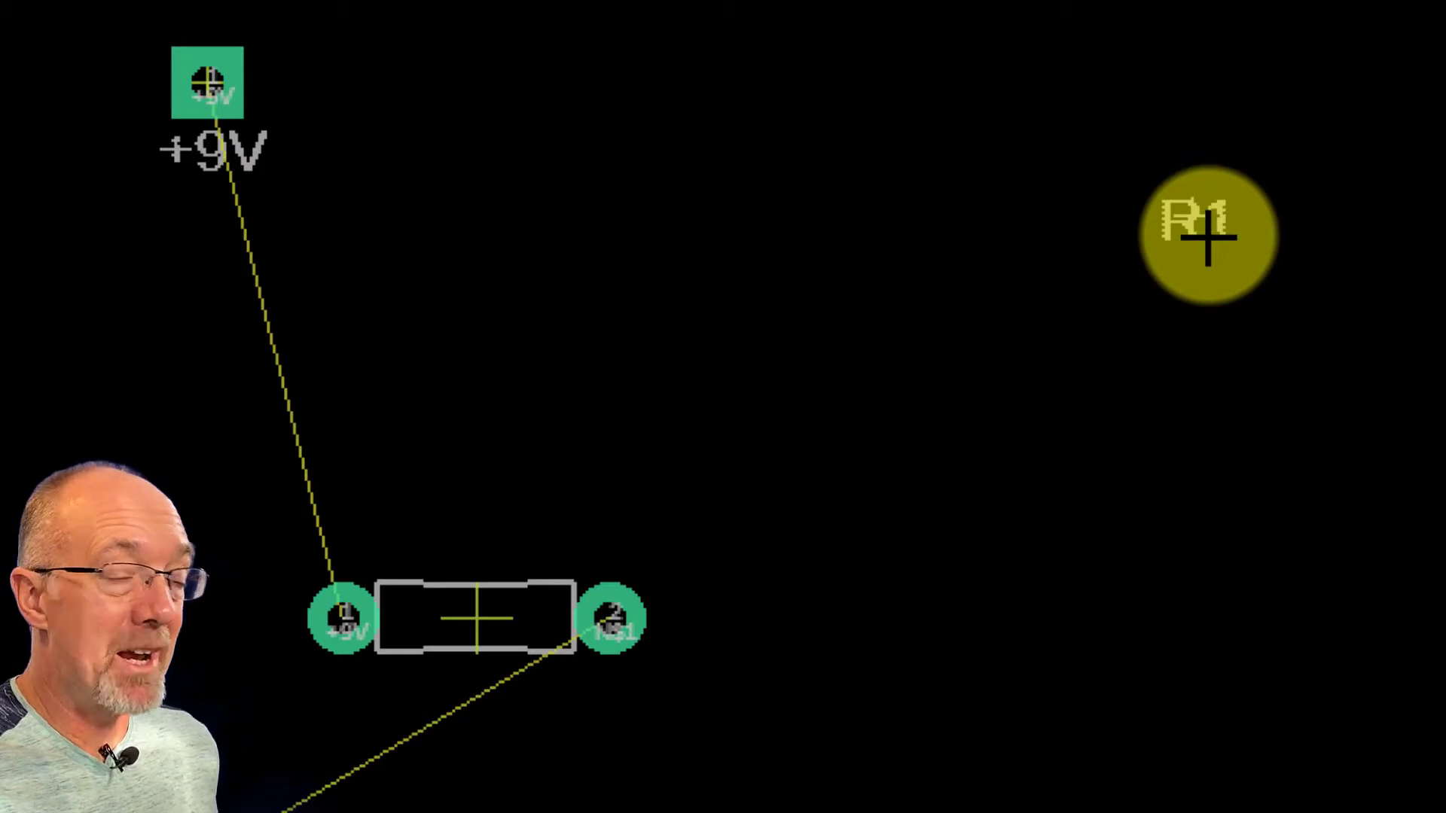
- Try to move the R1 resistor body separately from its detached label
{"action": "left_click", "coordinate": [477, 613]}
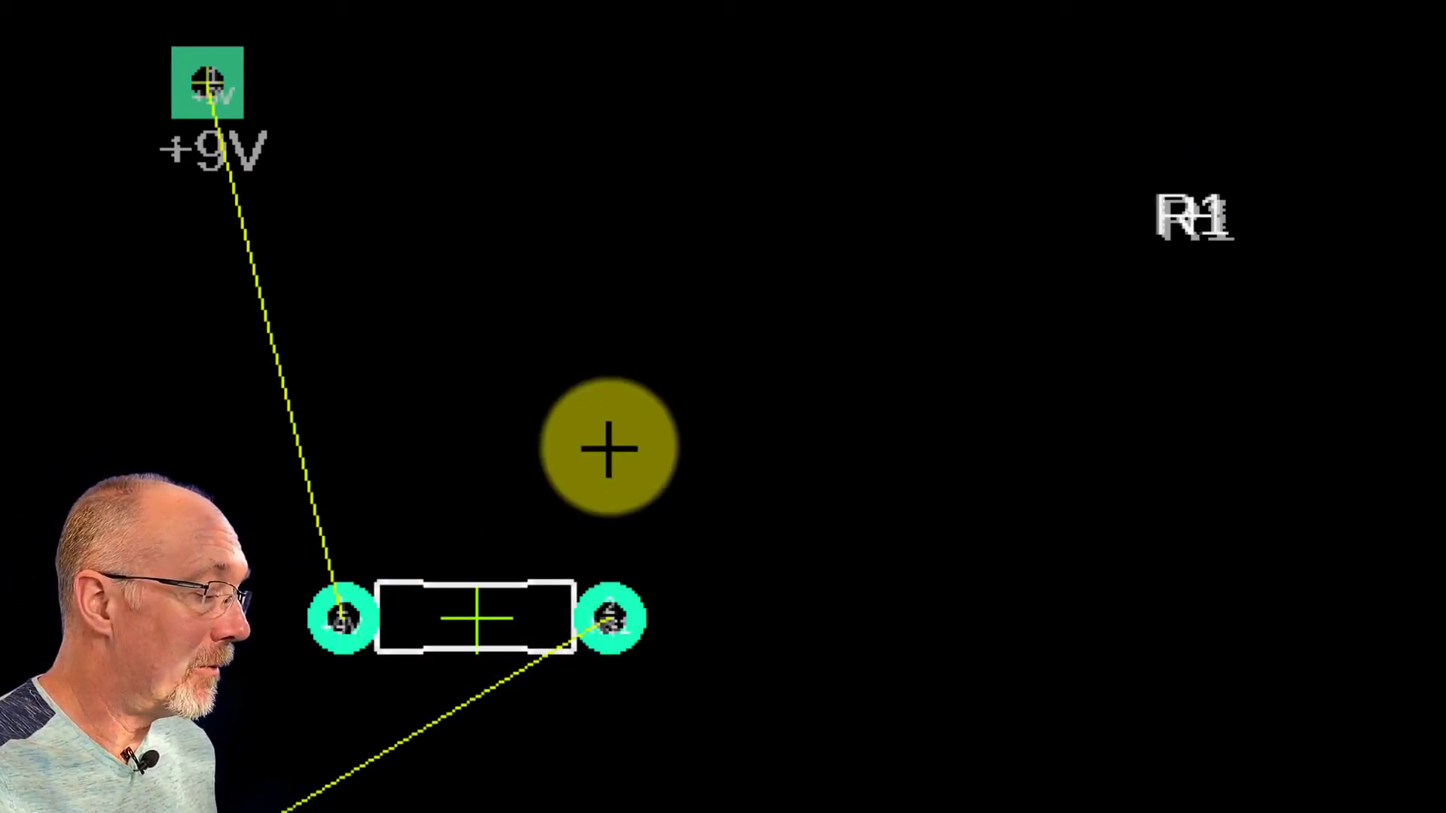
{"action": "left_click_drag", "start_coordinate": [609, 449], "coordinate": [943, 504]}
{"action": "key", "text": "Escape"}
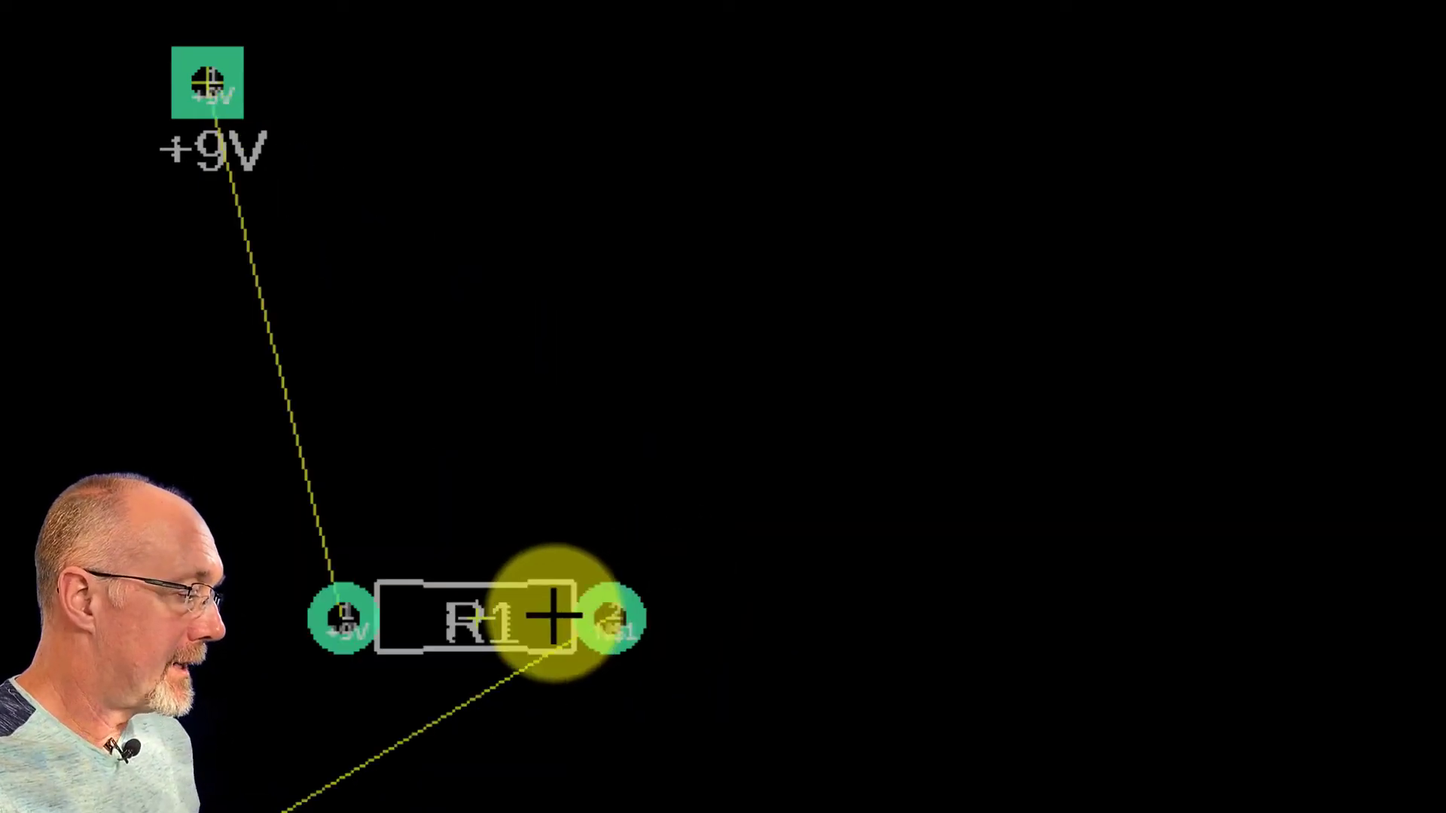
- Move resistor R1 up so it sits horizontally in line with the +9V pad, just to its right
{"action": "left_click", "coordinate": [477, 622]}
{"action": "left_click_drag", "start_coordinate": [476, 621], "coordinate": [578, 503]}
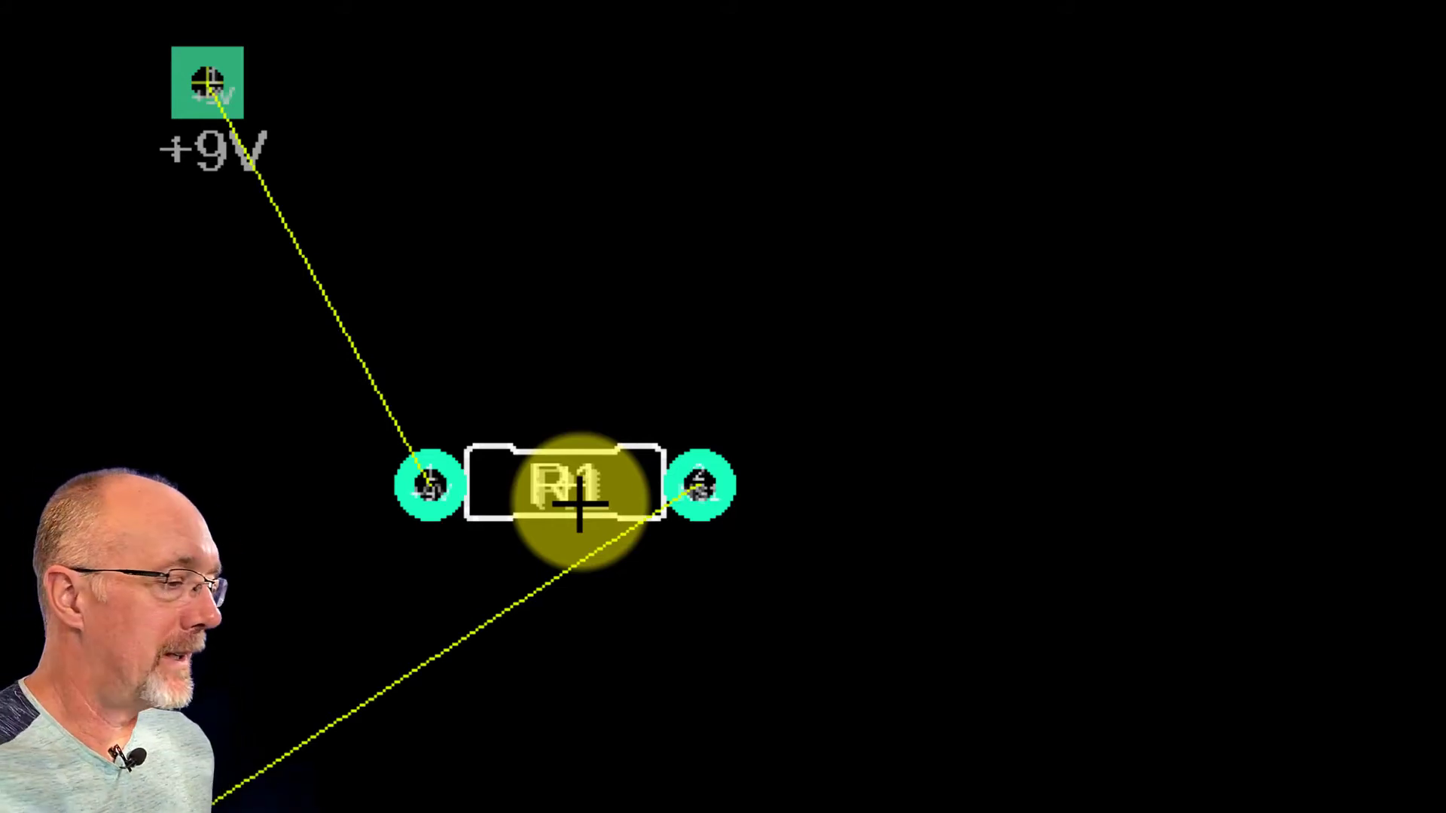
{"action": "left_click_drag", "start_coordinate": [578, 503], "coordinate": [567, 83]}
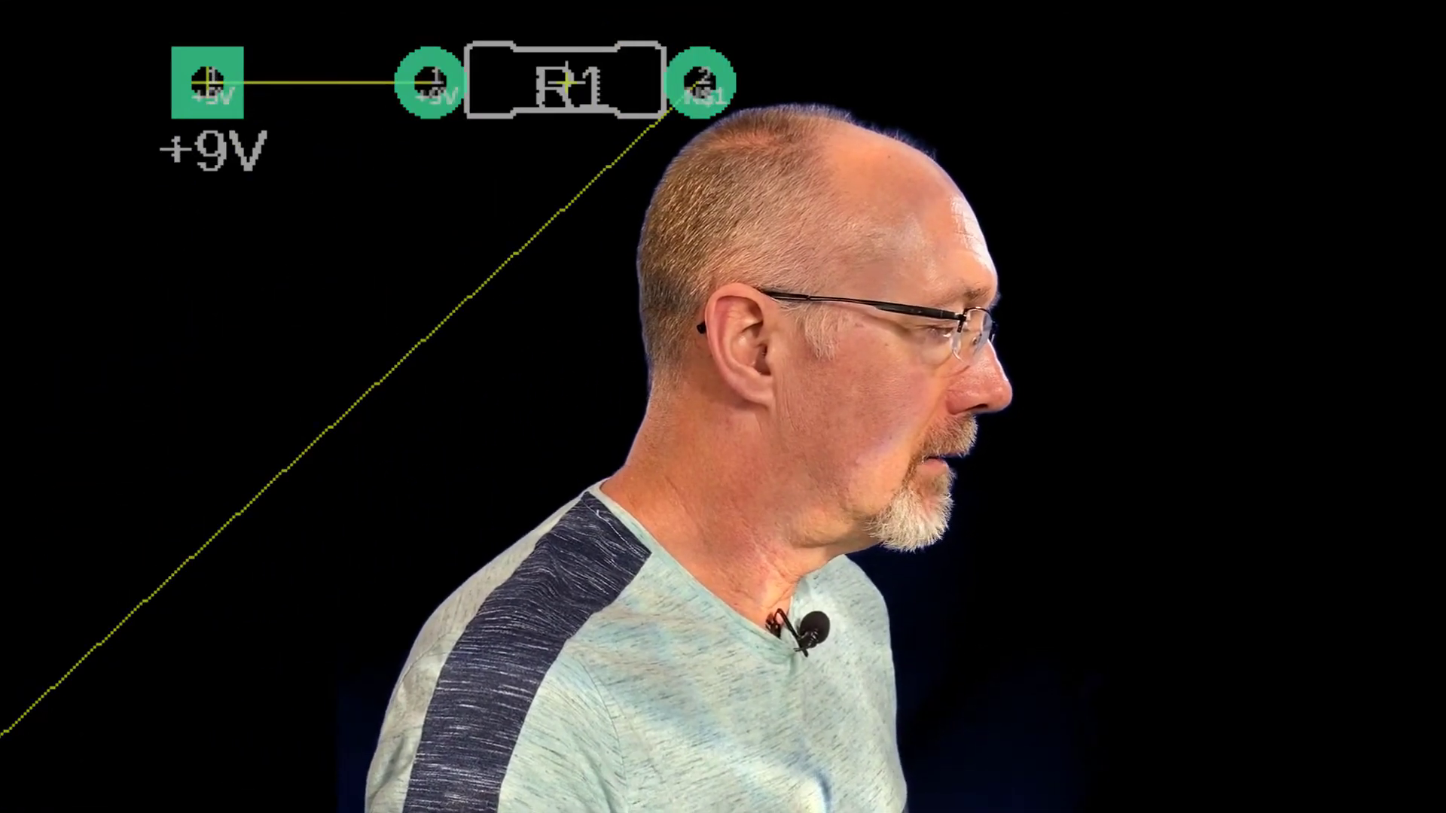